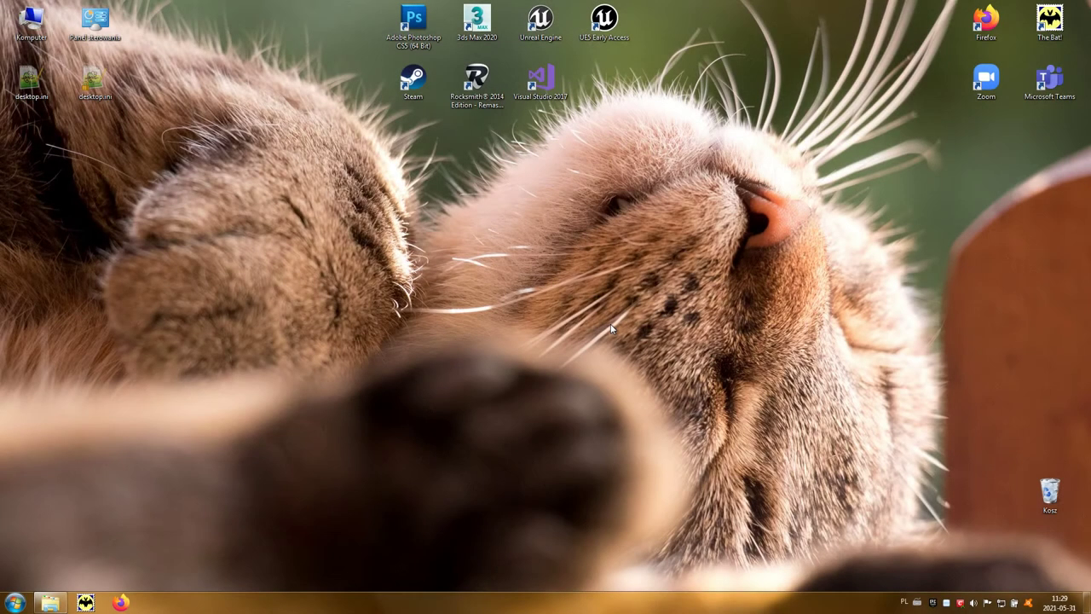
Launch UE5 Early Access from its desktop shortcut to bring up the Project Browser
click(613, 28)
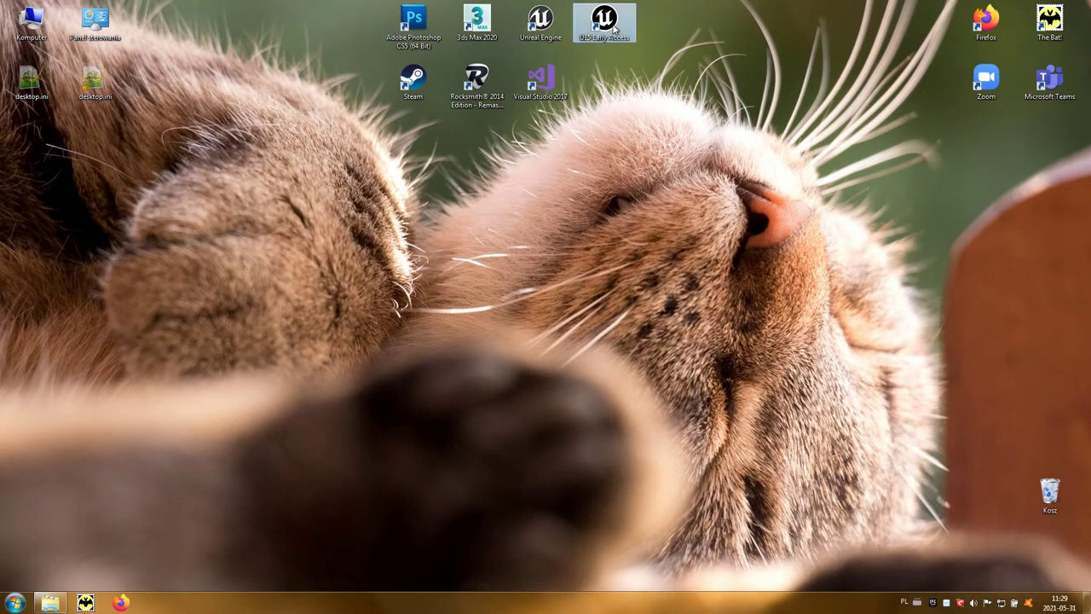
double_click(613, 28)
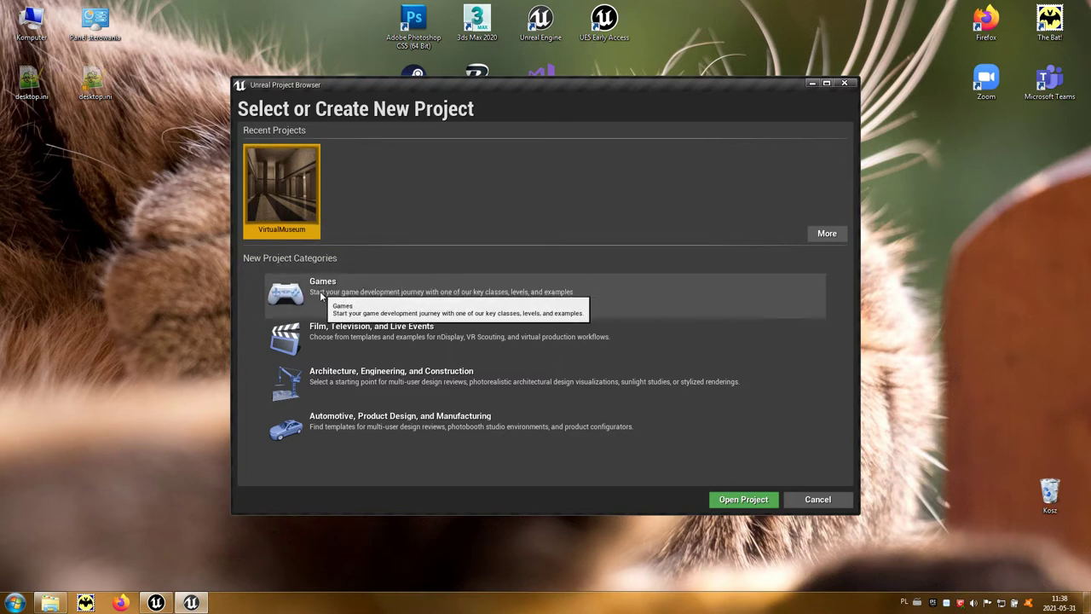
Start a Games project, preview First Person, Third Person and Top Down, and pick First Person
click(344, 310)
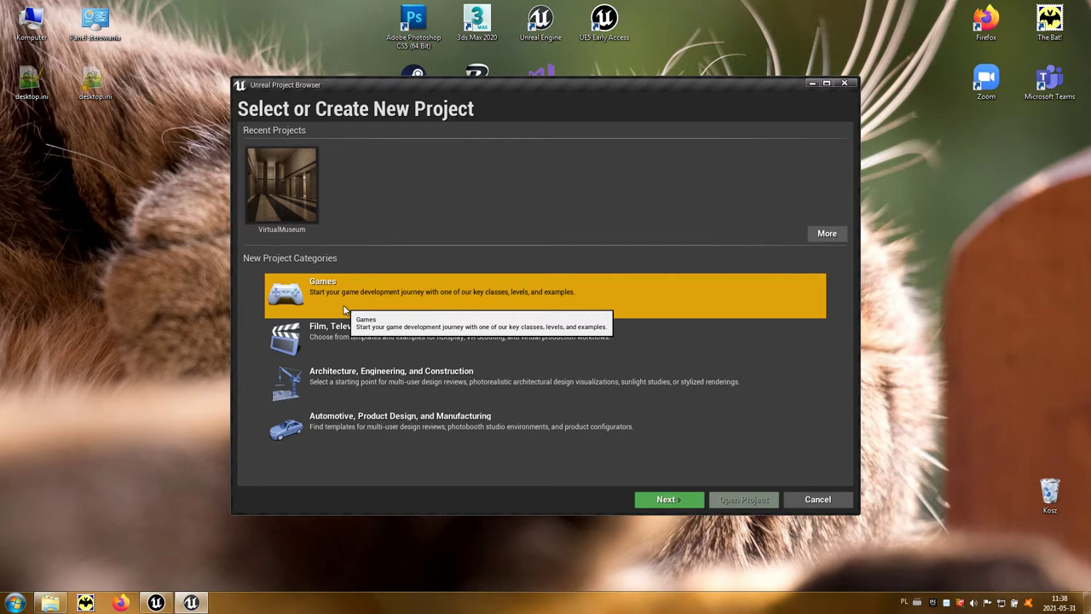
click(692, 503)
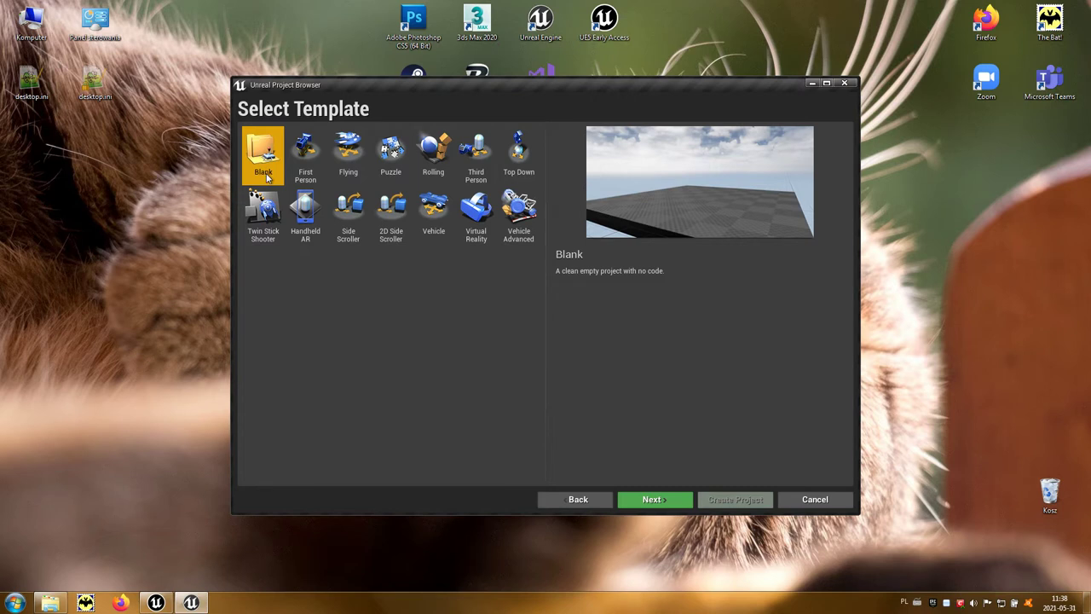
click(301, 168)
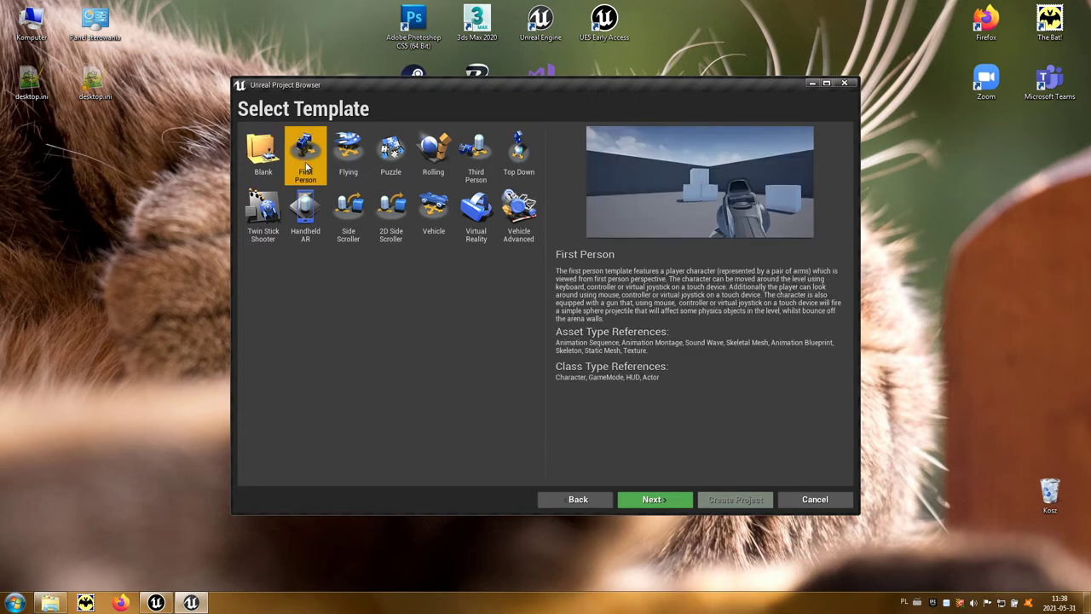
click(469, 170)
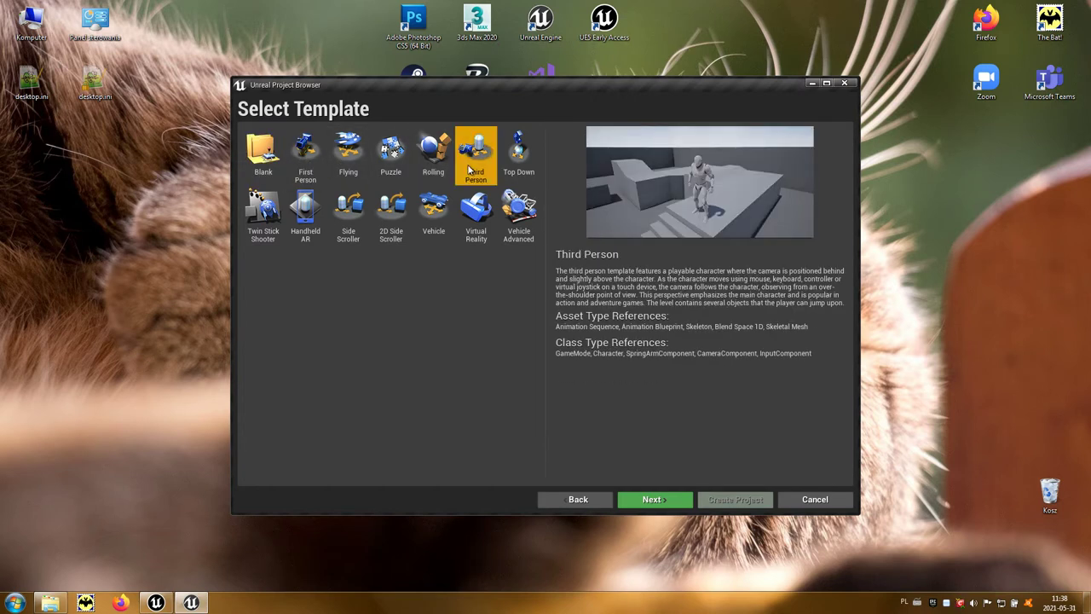
click(522, 159)
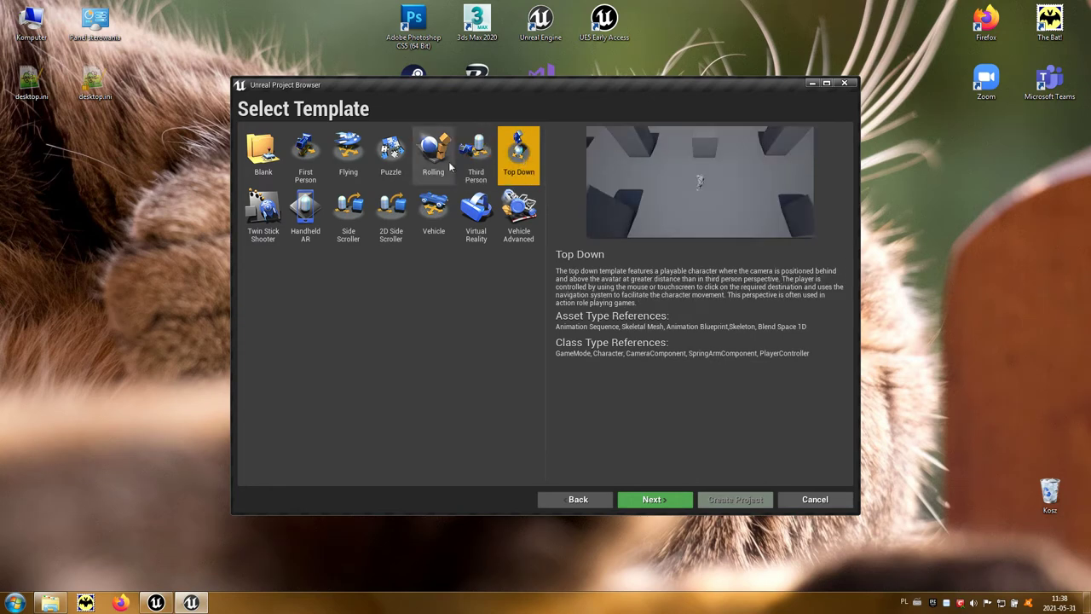
click(312, 158)
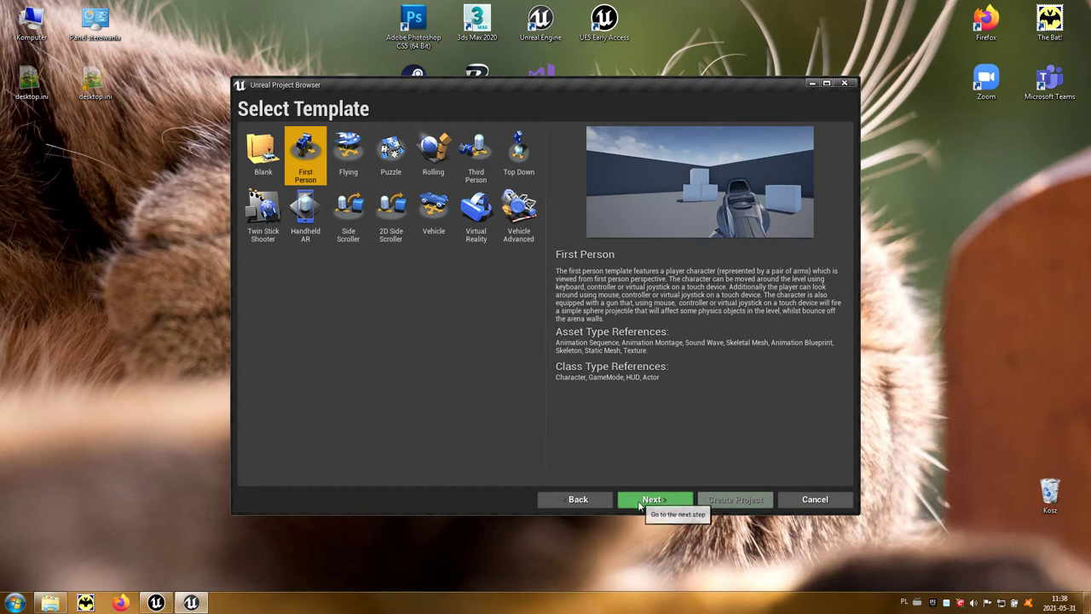
click(652, 507)
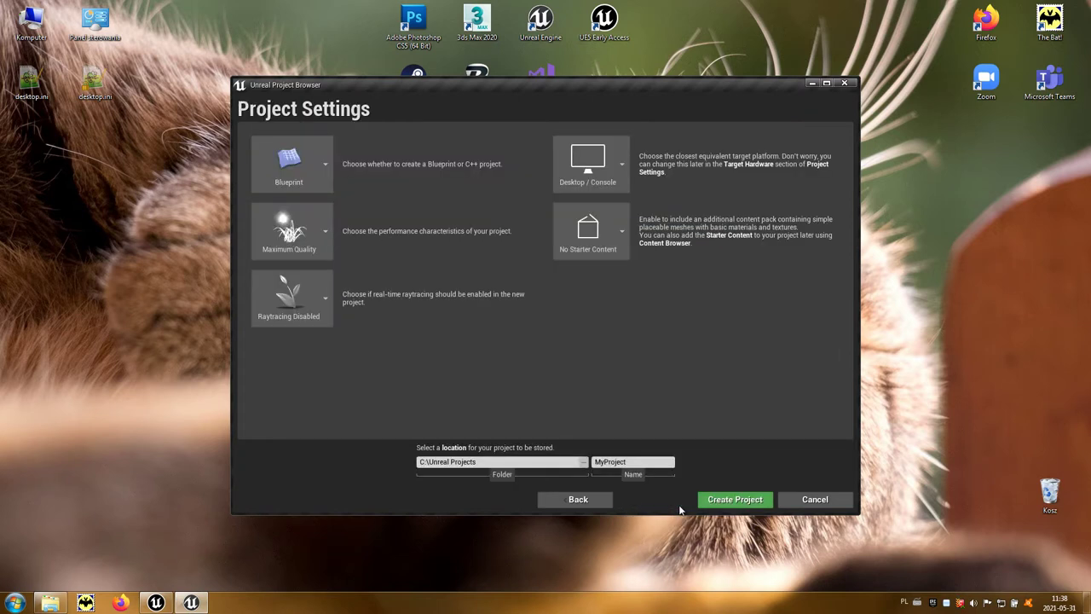
Keep the project as Blueprint with Maximum Quality and raytracing disabled
click(324, 164)
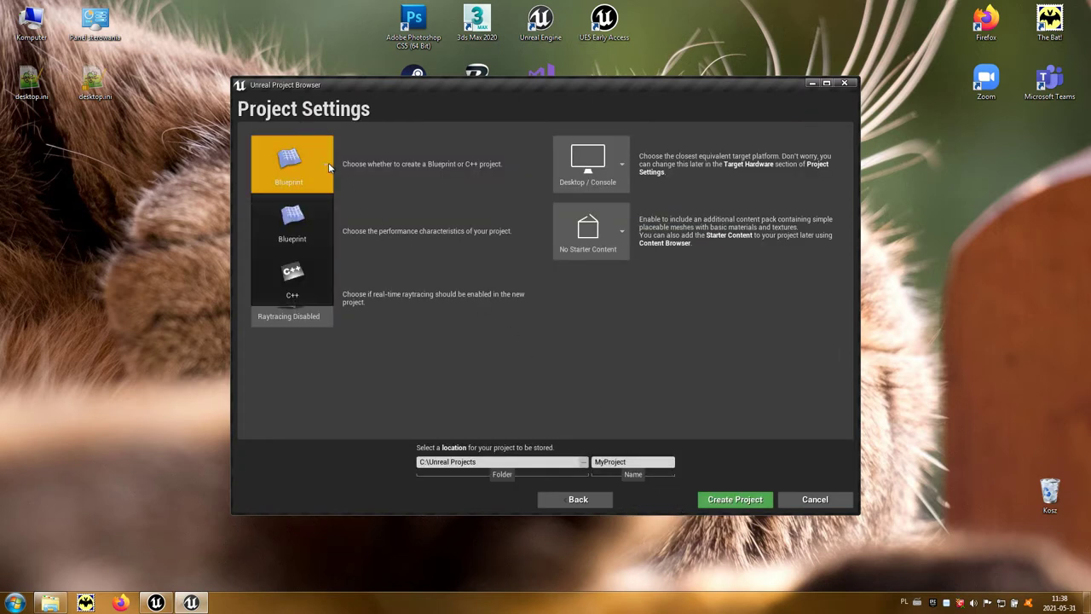
click(311, 216)
click(325, 241)
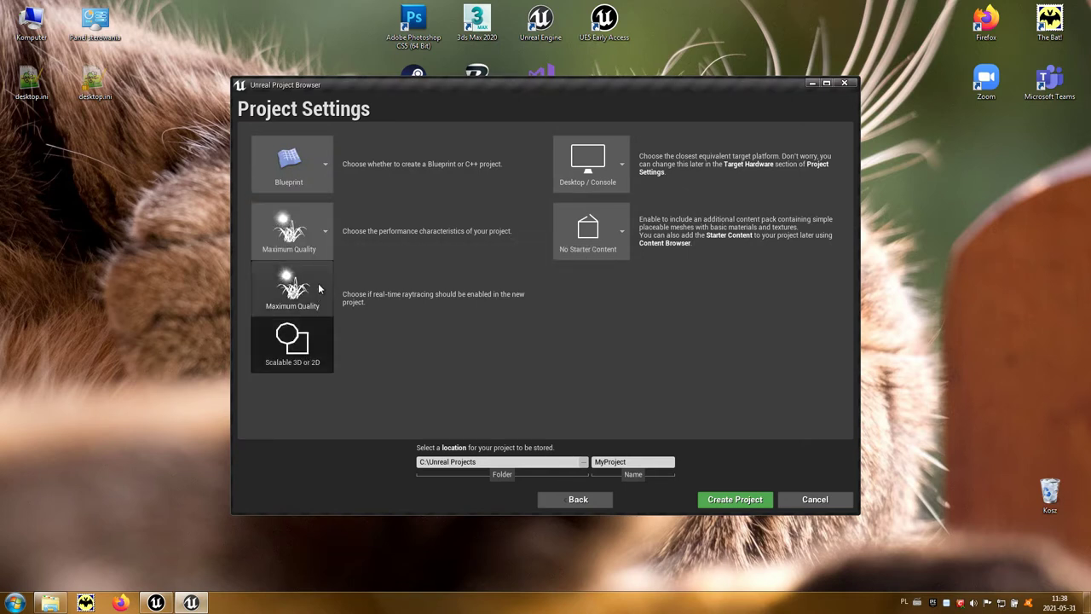
click(318, 283)
click(323, 295)
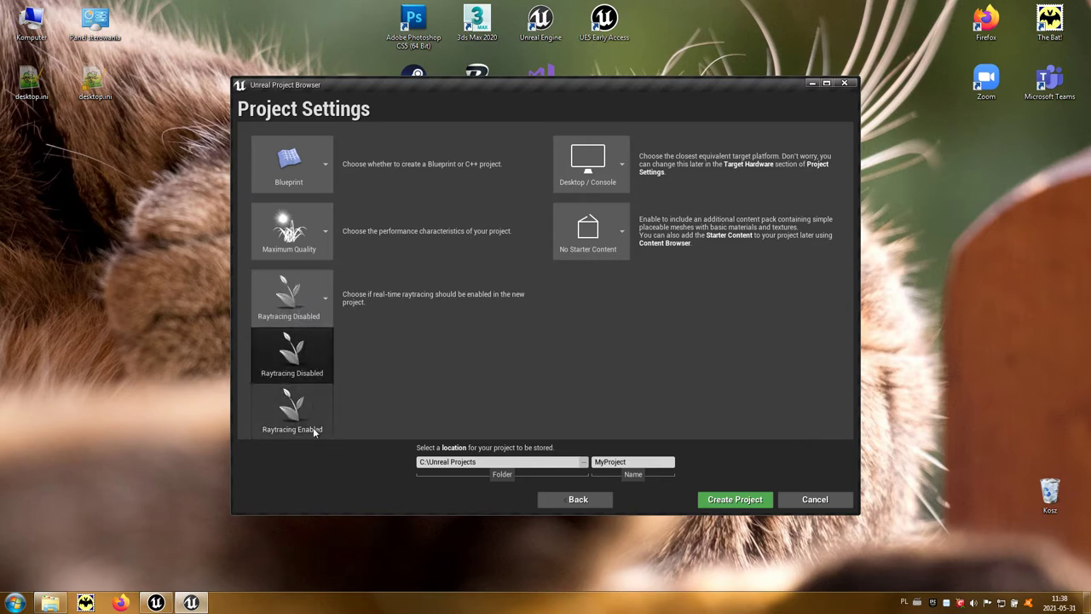
click(319, 347)
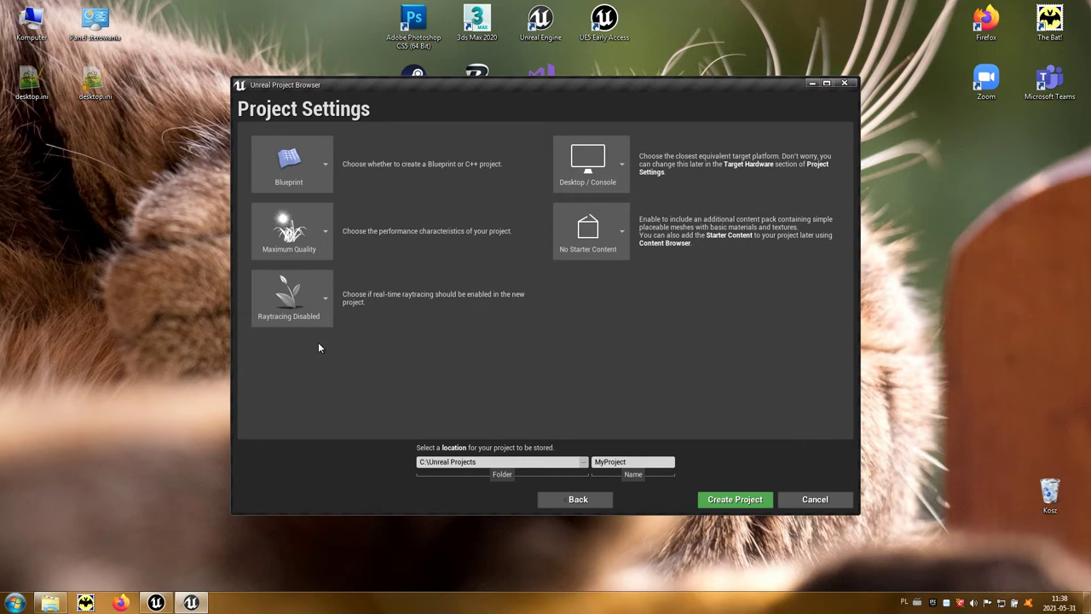
Keep Desktop / Console as target with No Starter Content, and create the project
click(588, 167)
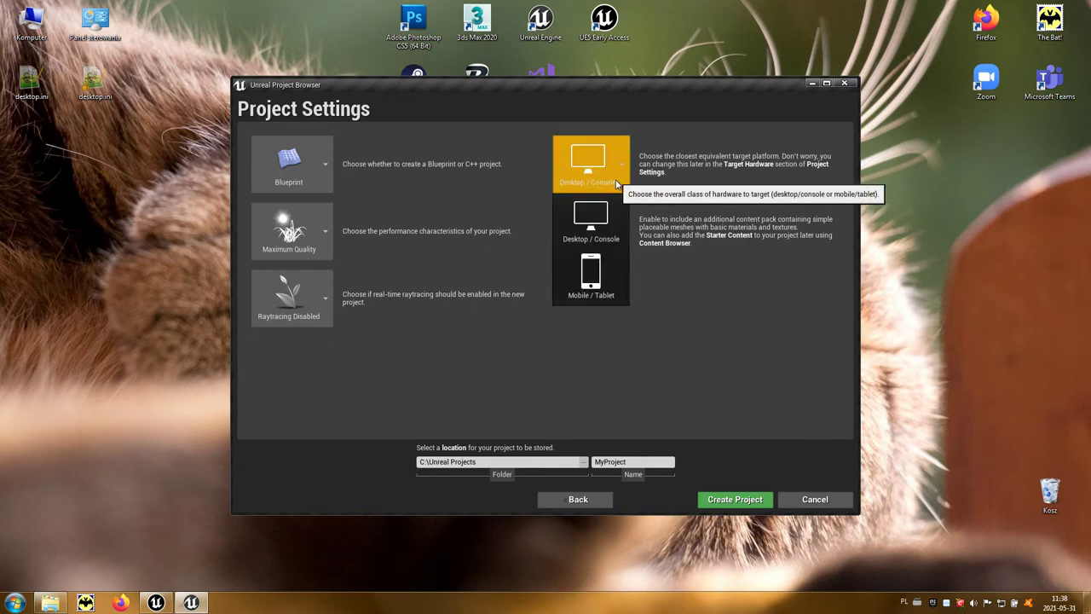
click(615, 228)
click(616, 228)
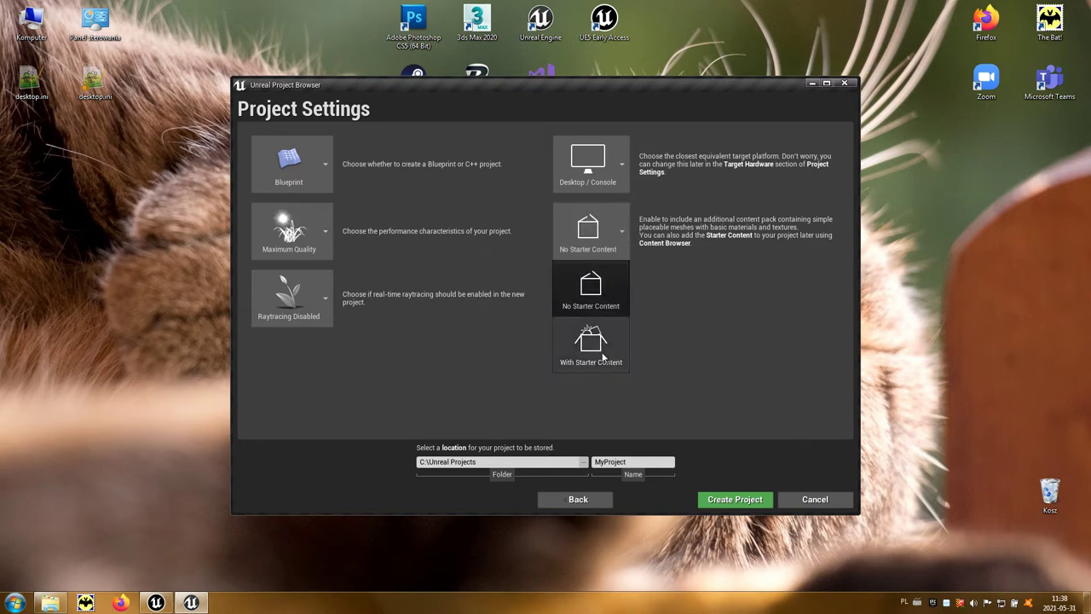
click(619, 292)
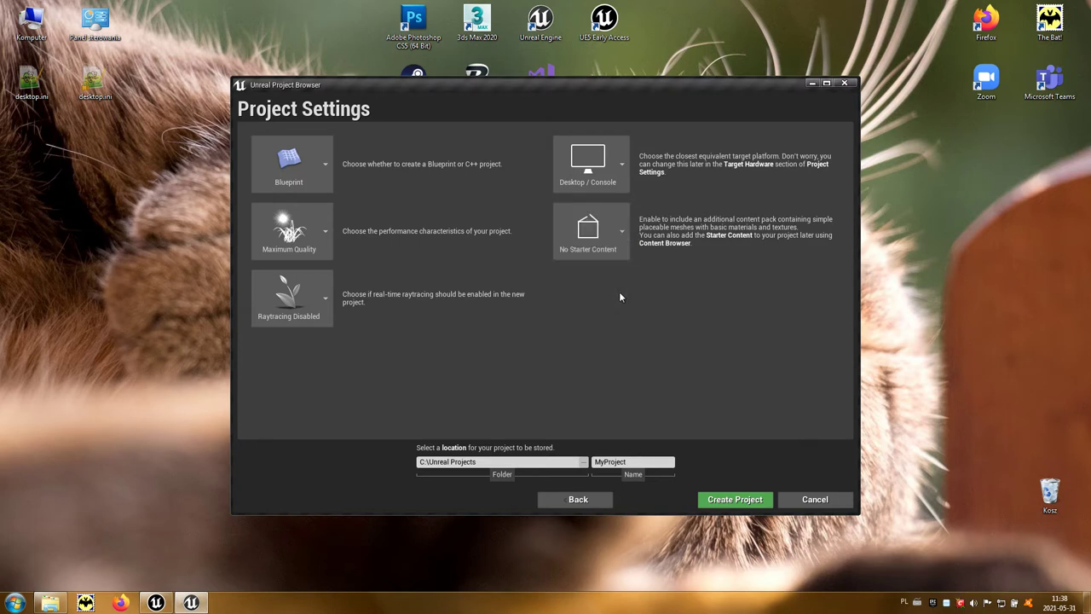
click(725, 508)
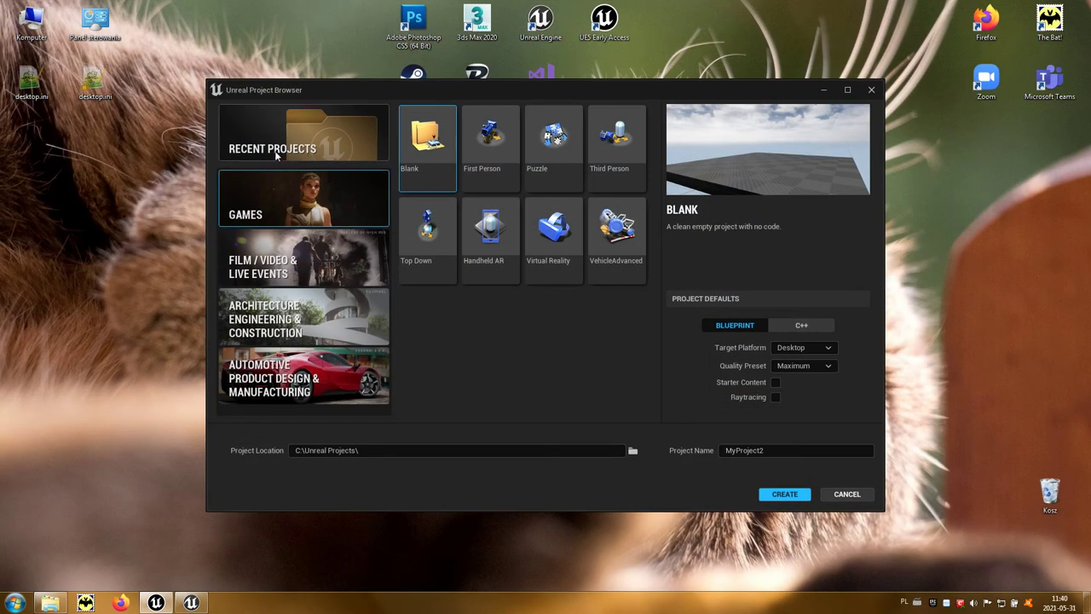
Check Recent Projects for VirtualMuseum, preview the Games templates and select First Person
click(342, 151)
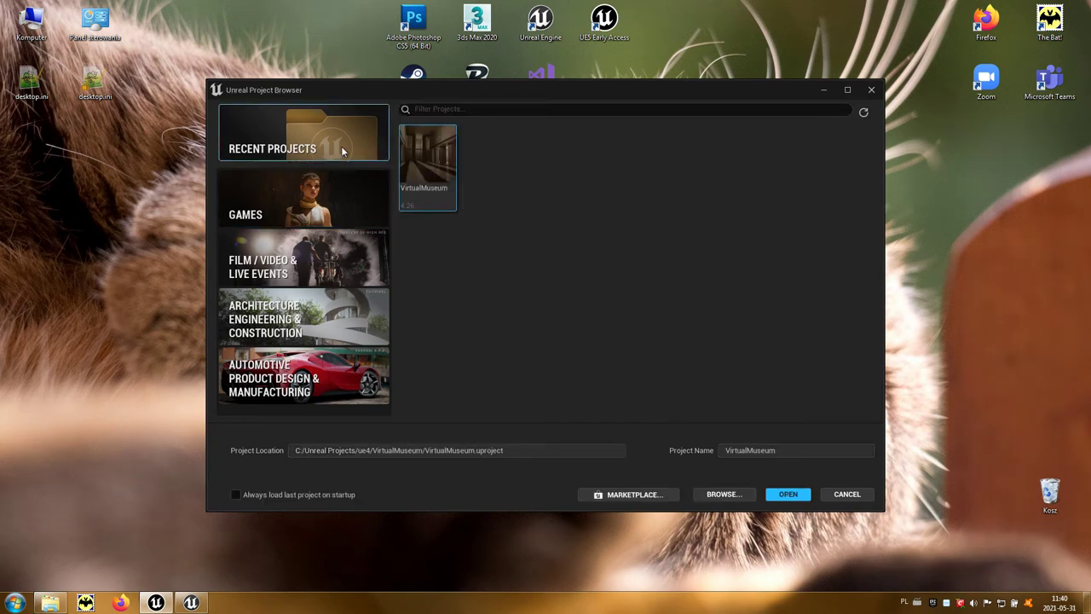
click(270, 220)
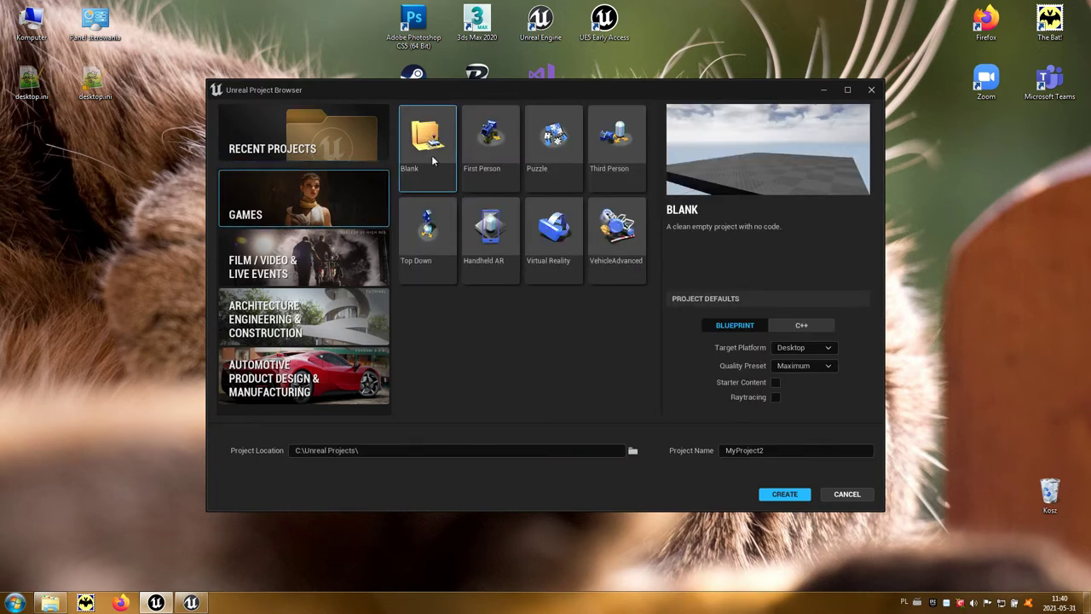
click(497, 169)
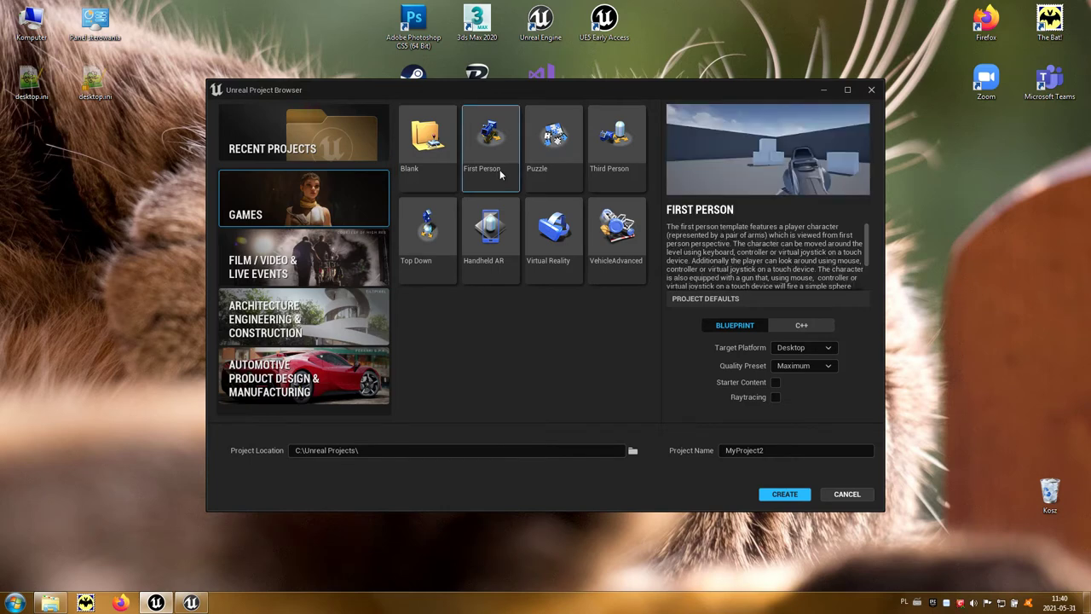
click(615, 162)
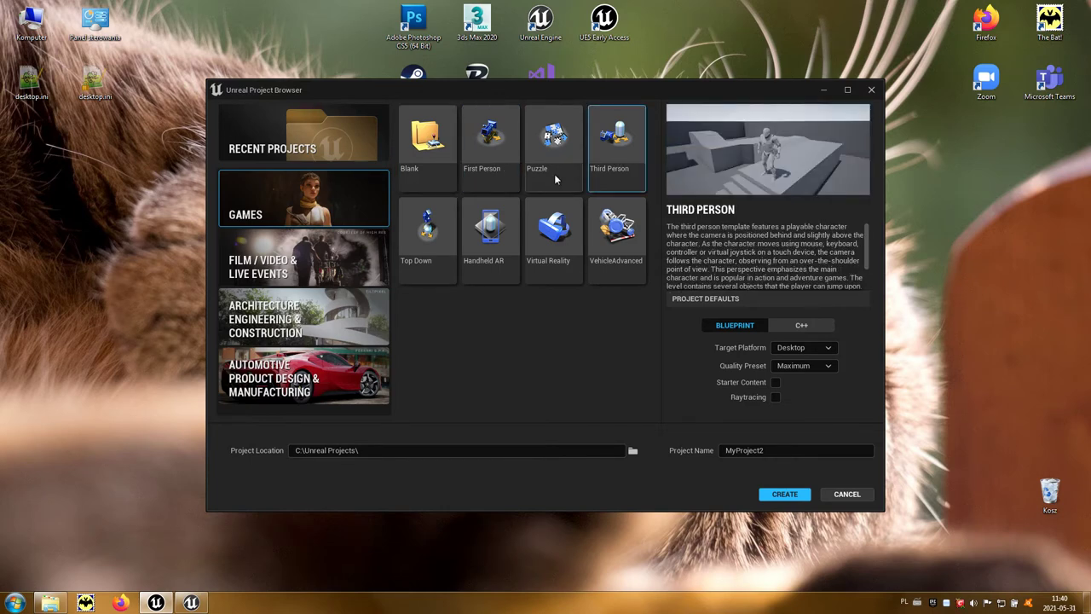
click(427, 239)
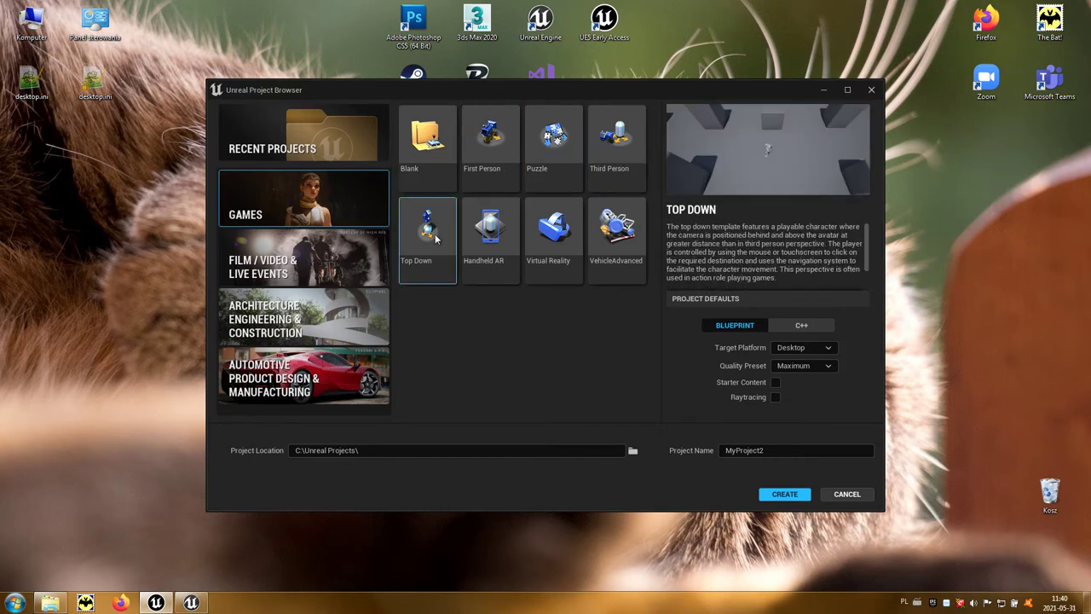
click(502, 156)
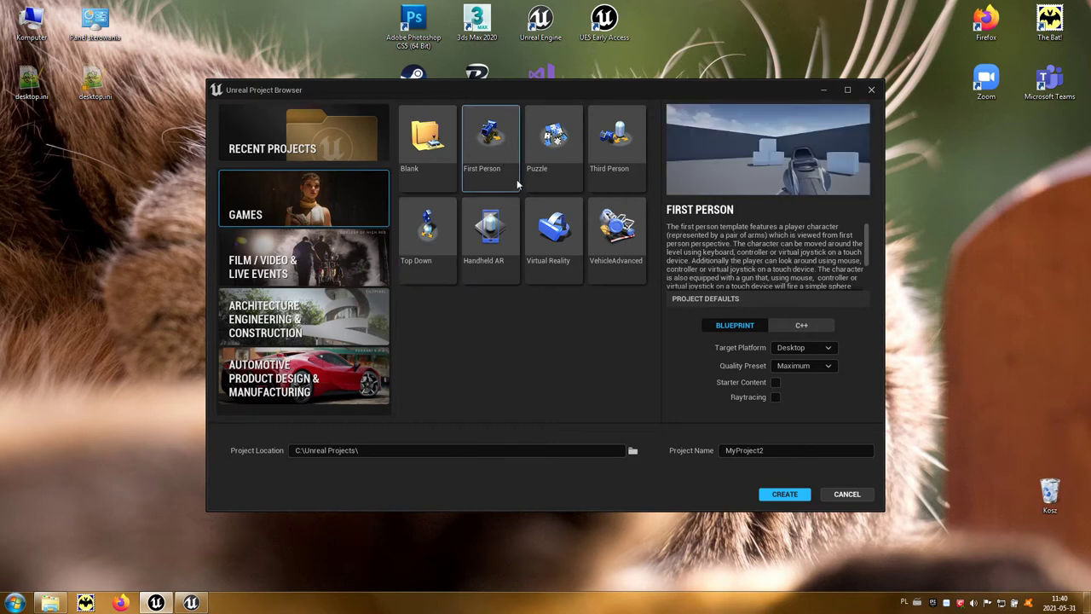
click(801, 327)
click(756, 333)
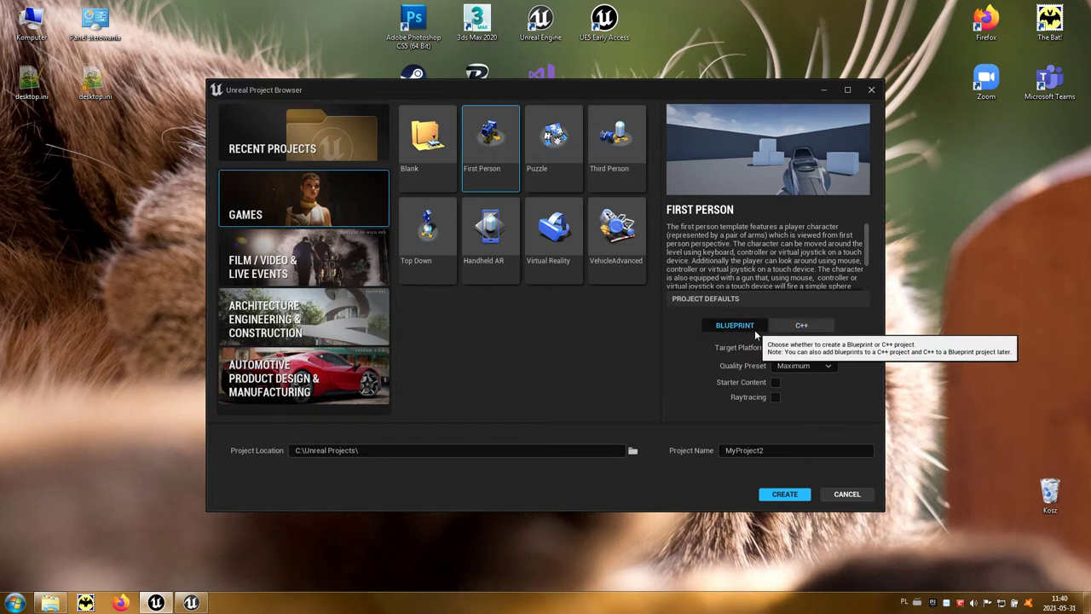
click(828, 349)
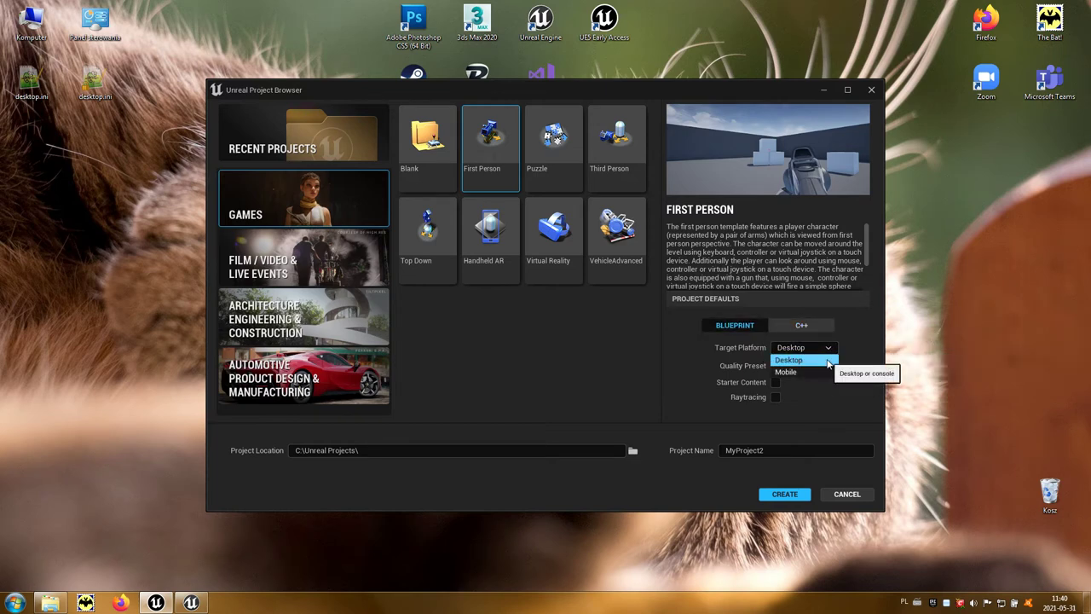
click(823, 362)
click(827, 366)
click(827, 379)
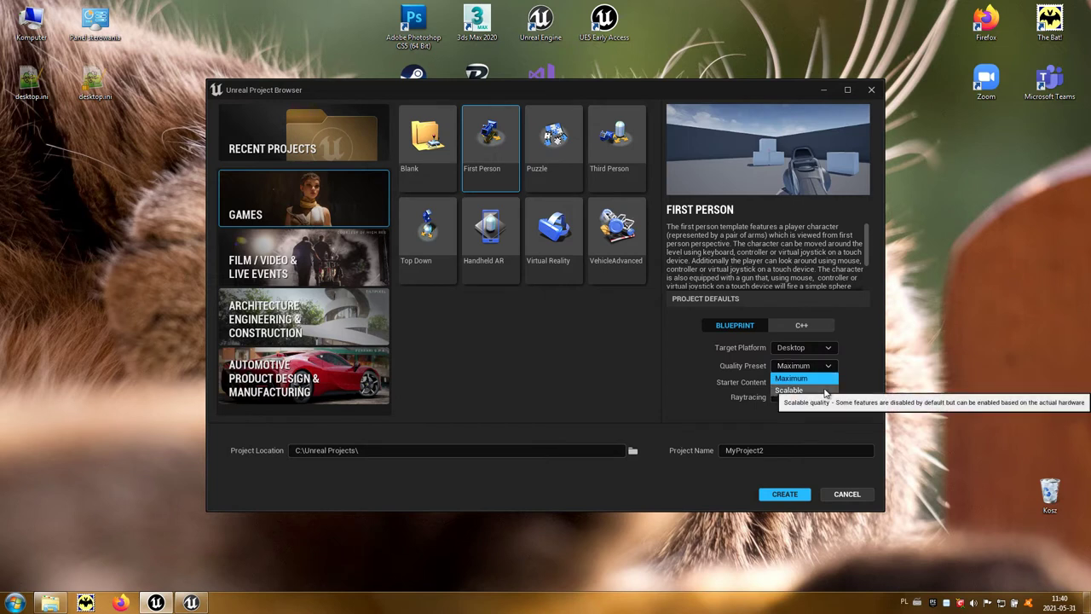
click(776, 383)
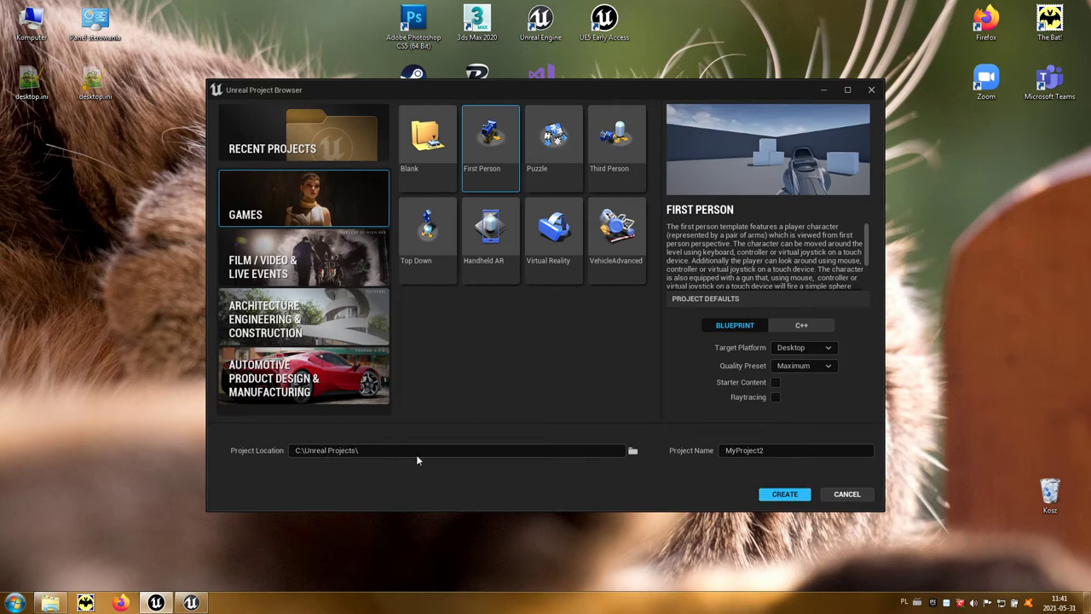
Create MyProject2, dismiss the new plugins notice and update its out-of-date .uproject file
click(784, 493)
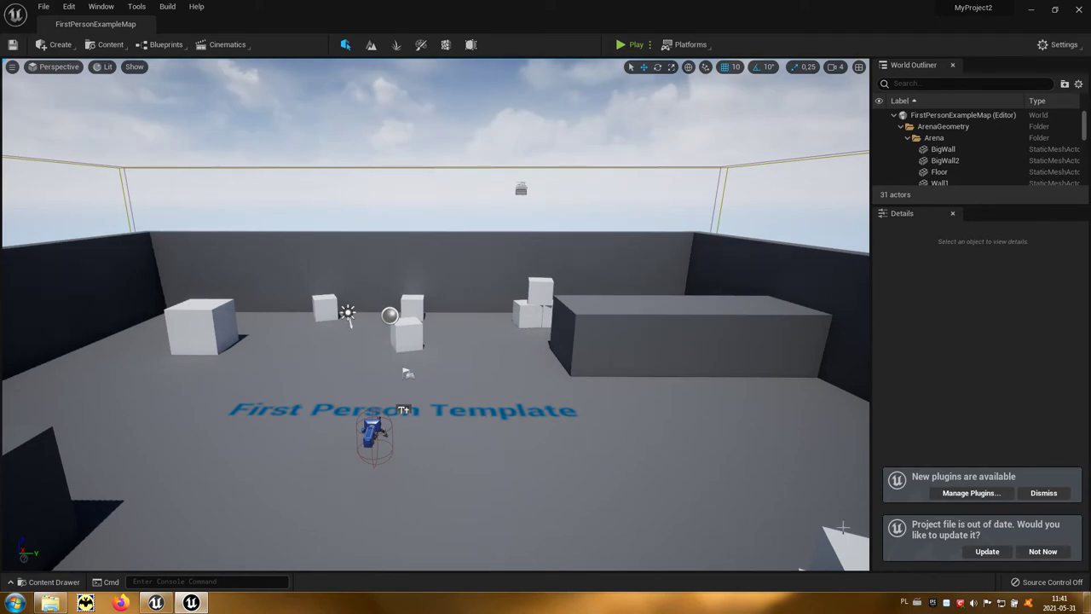
click(1048, 492)
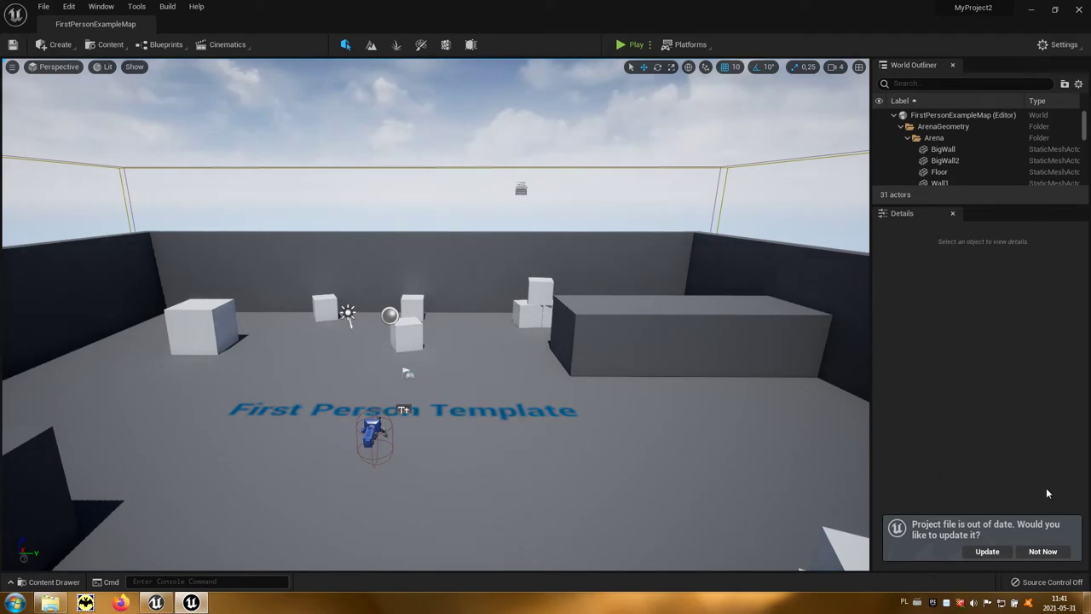
click(987, 552)
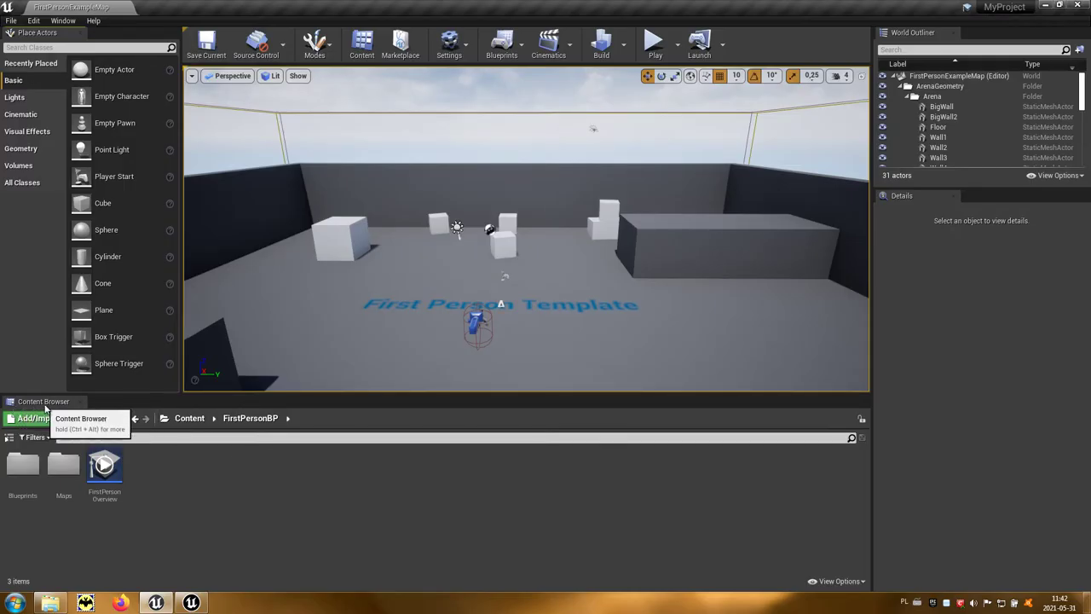
Dock the content browser permanently into the MyProject2 editor layout
click(193, 602)
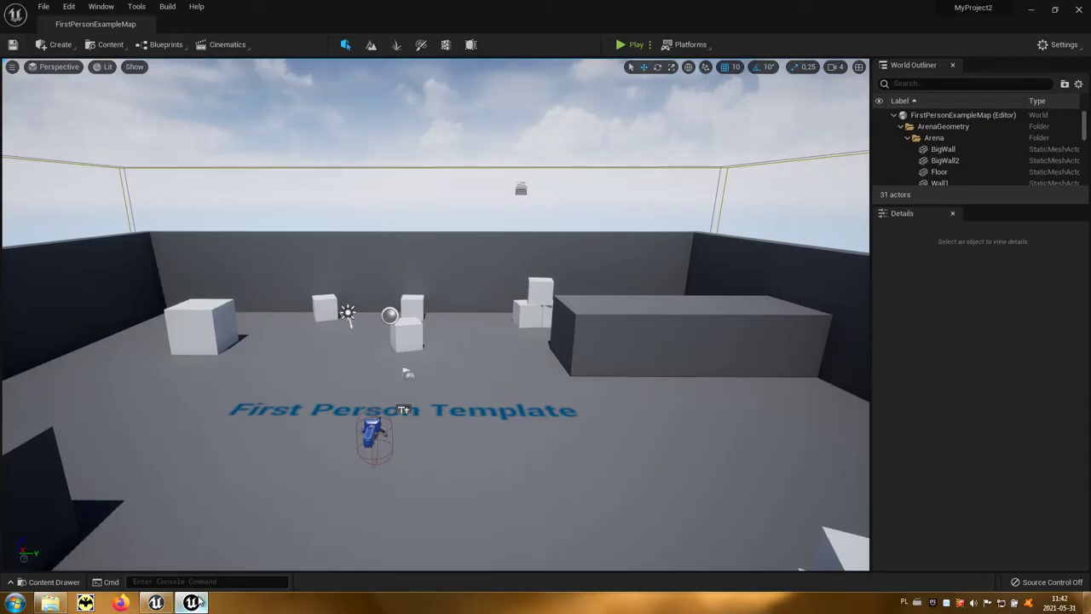
click(54, 582)
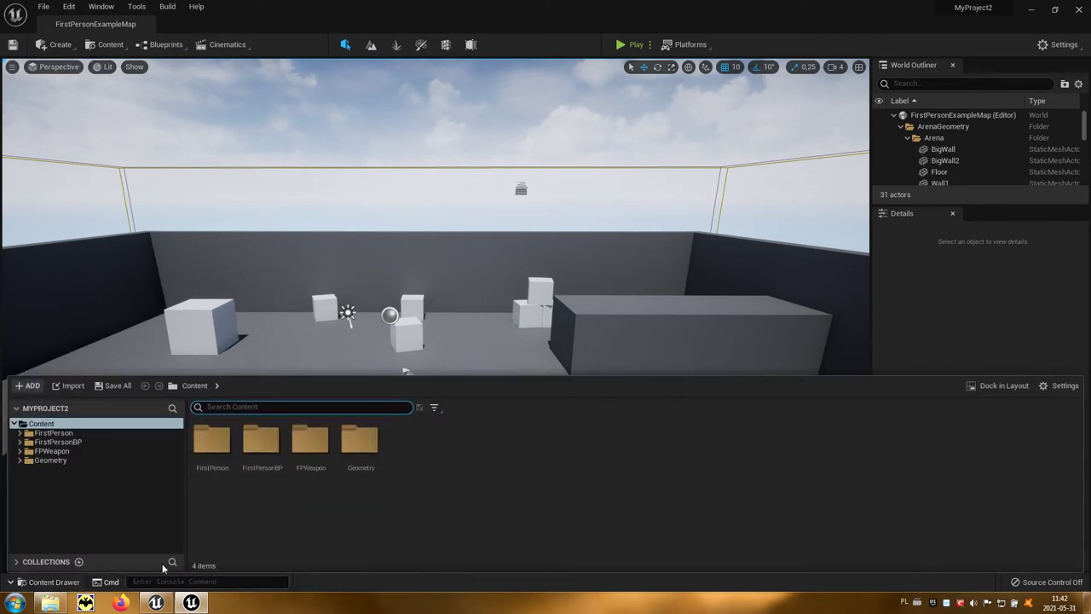
click(1004, 386)
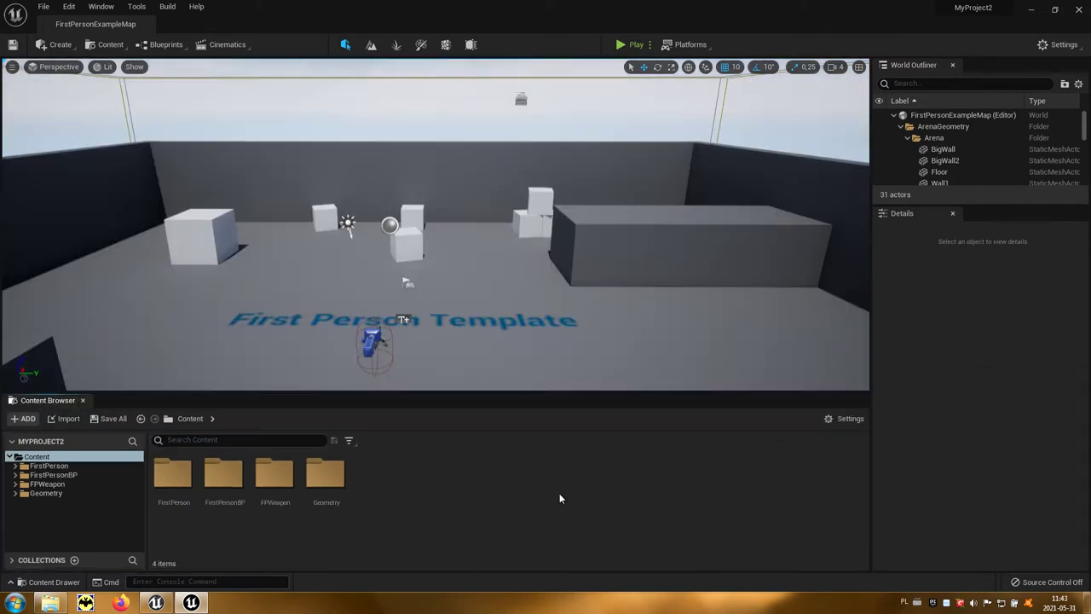
In the UE4 editor, compare the Lights, Geometry and All Classes actor categories in Place Actors
click(156, 602)
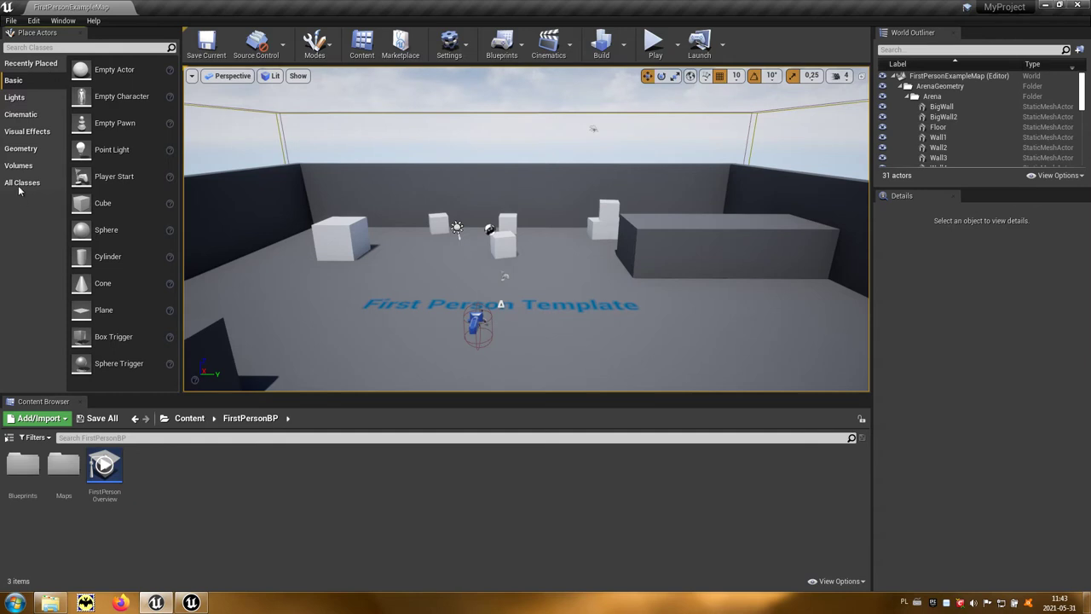
click(34, 104)
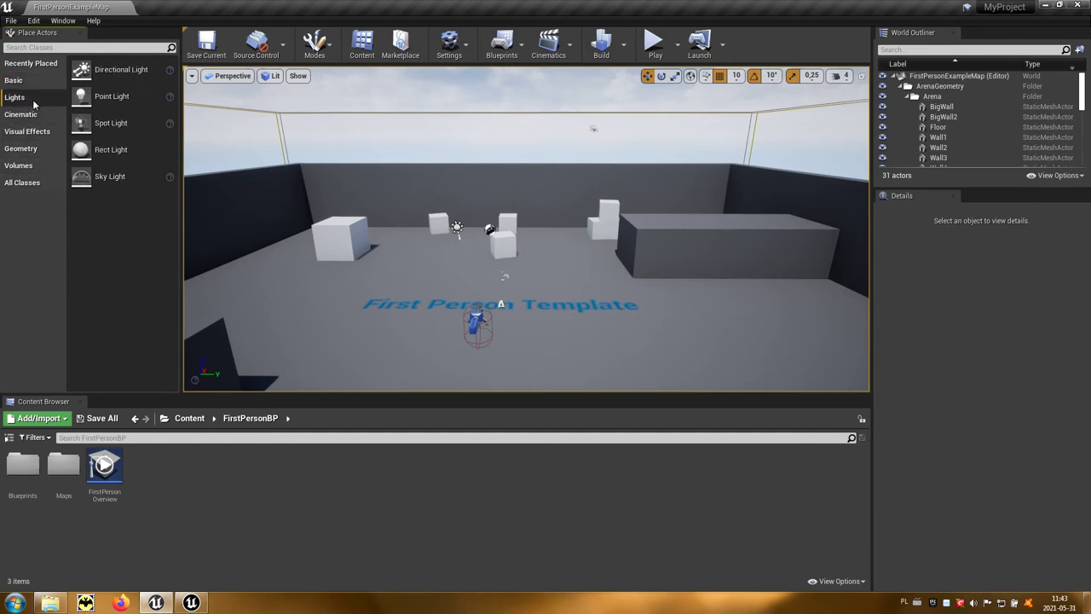
click(36, 156)
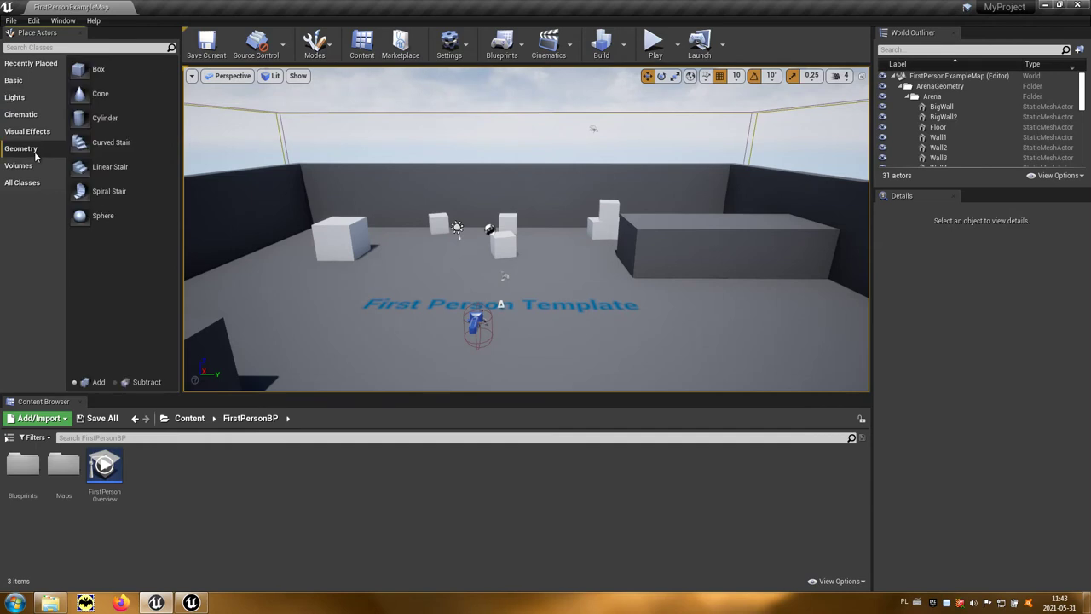
click(30, 189)
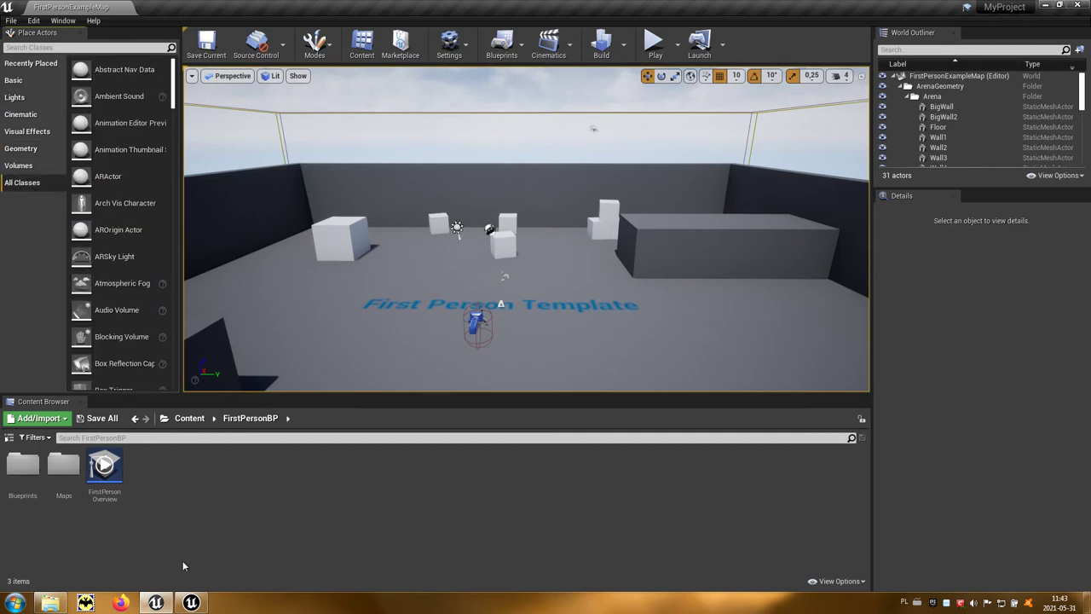
click(190, 602)
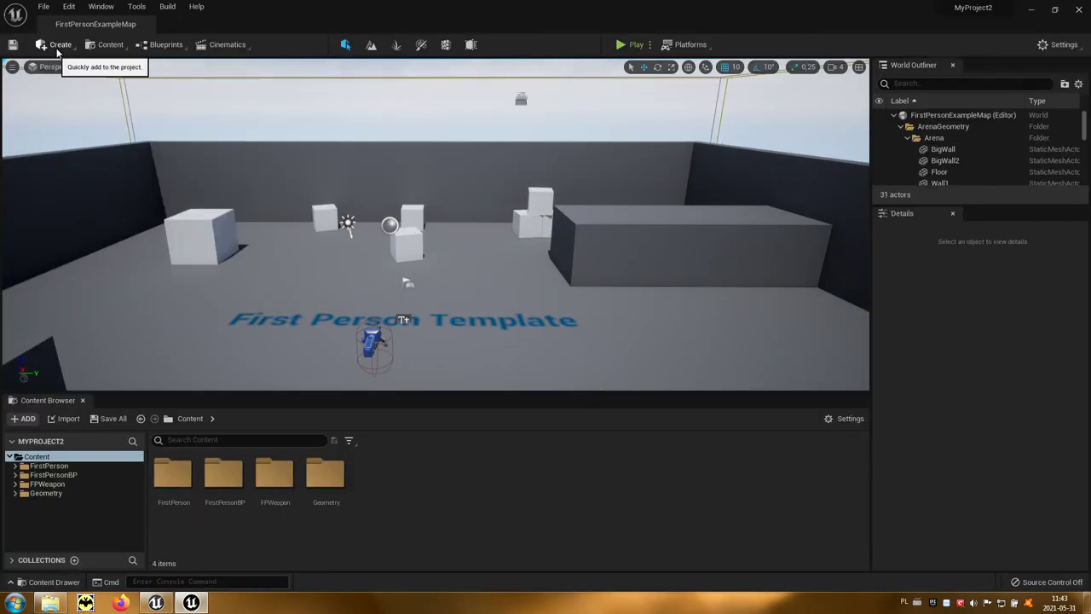
Browse the Lights, Shapes and All Classes submenus of the quick-add Create menu
click(60, 48)
mouse_move(113, 86)
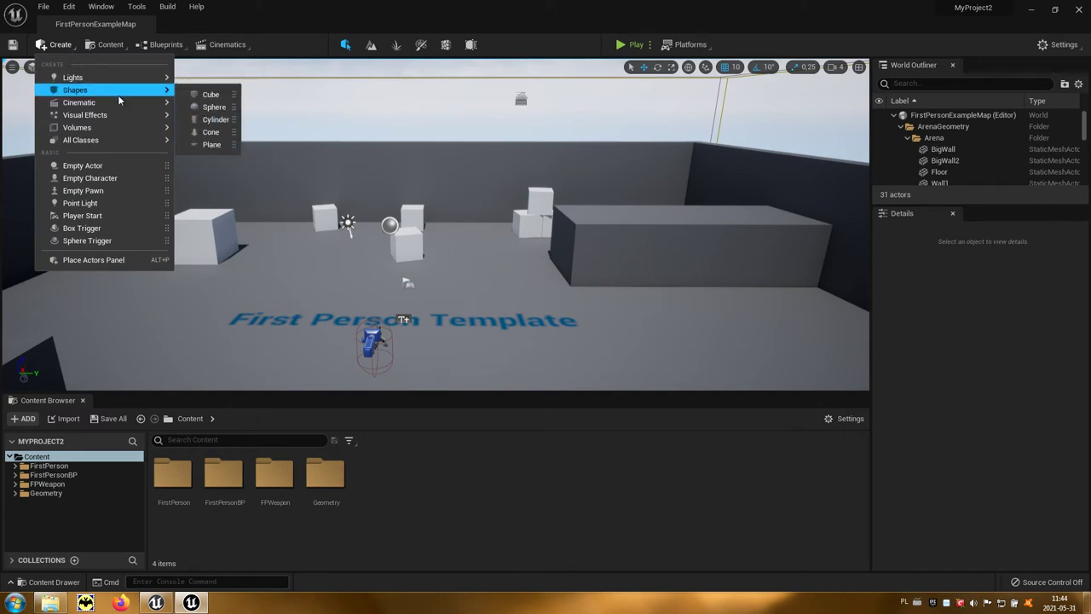
mouse_move(114, 144)
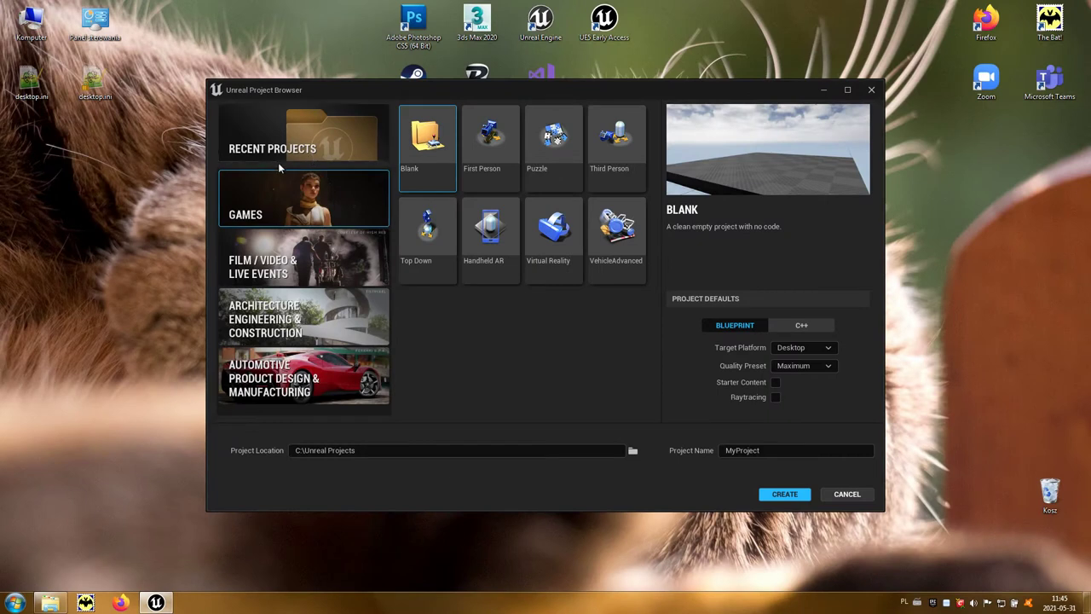
Select VirtualMuseum in Recent Projects and open a converted copy in the 5.0 editor
click(305, 155)
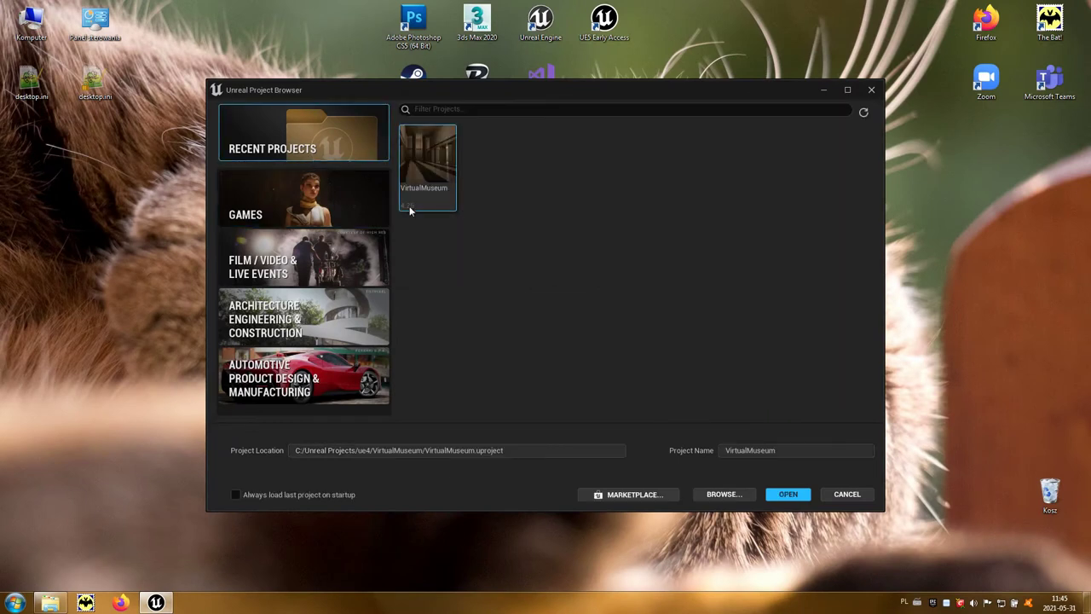
mouse_move(410, 213)
click(788, 495)
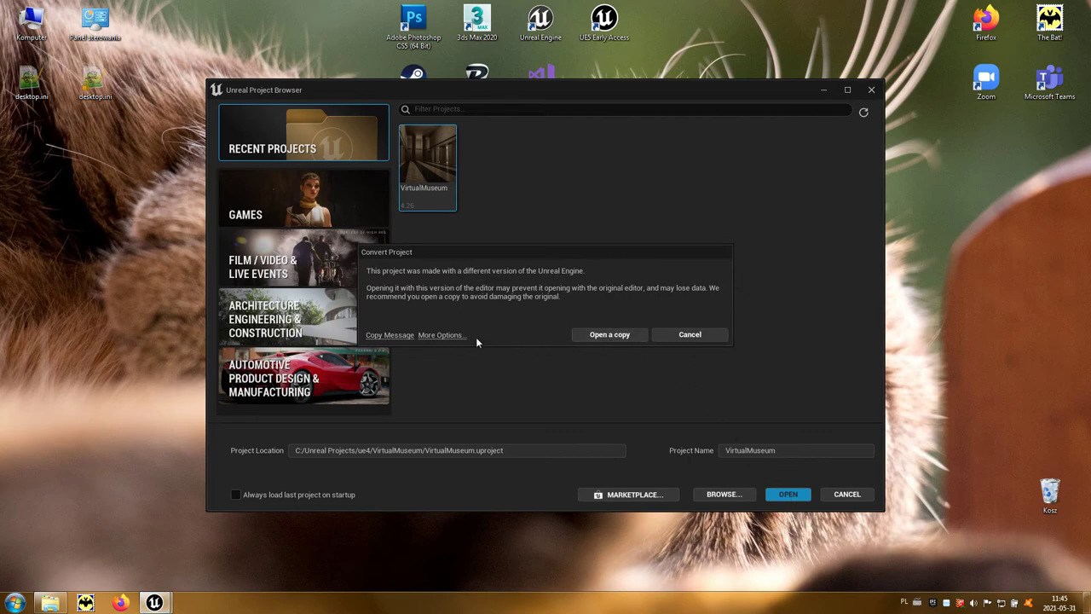
click(441, 335)
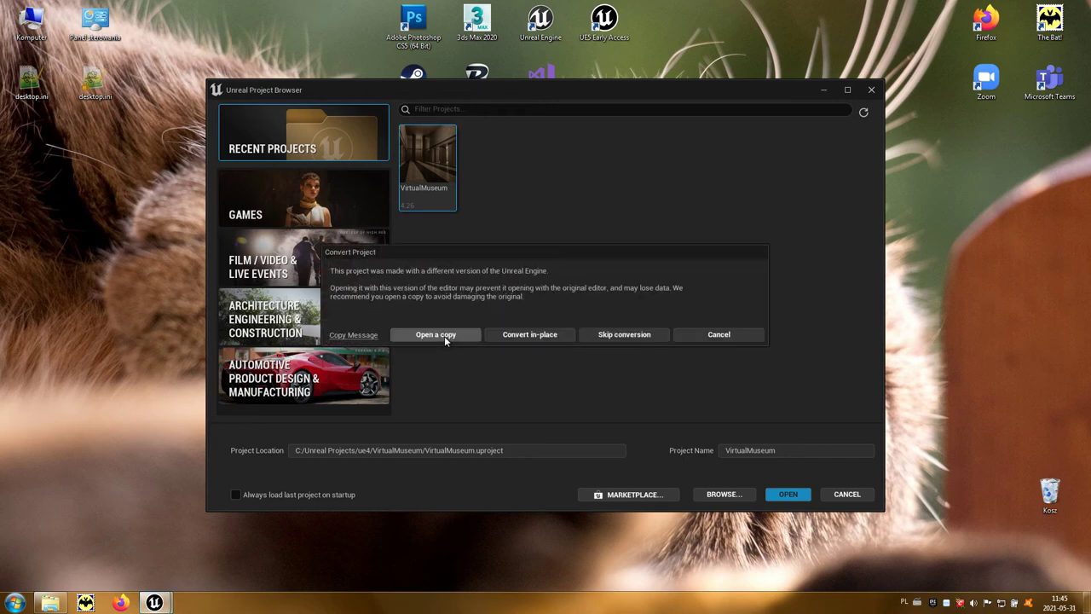
click(538, 336)
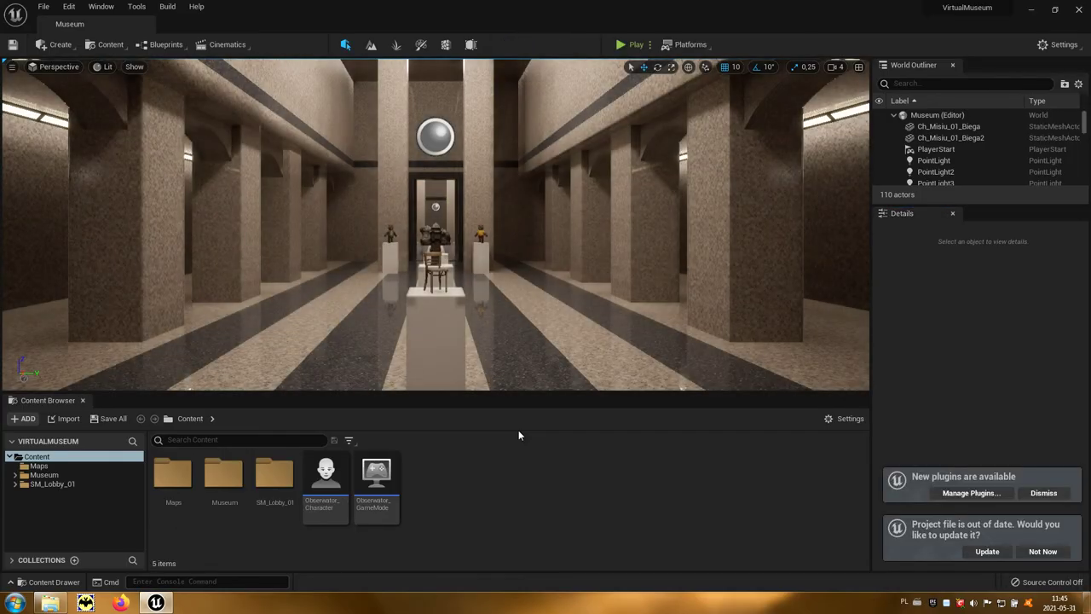
Dismiss the plugins notice, update VirtualMuseum's out-of-date project file and turn the view across the hall
click(1038, 492)
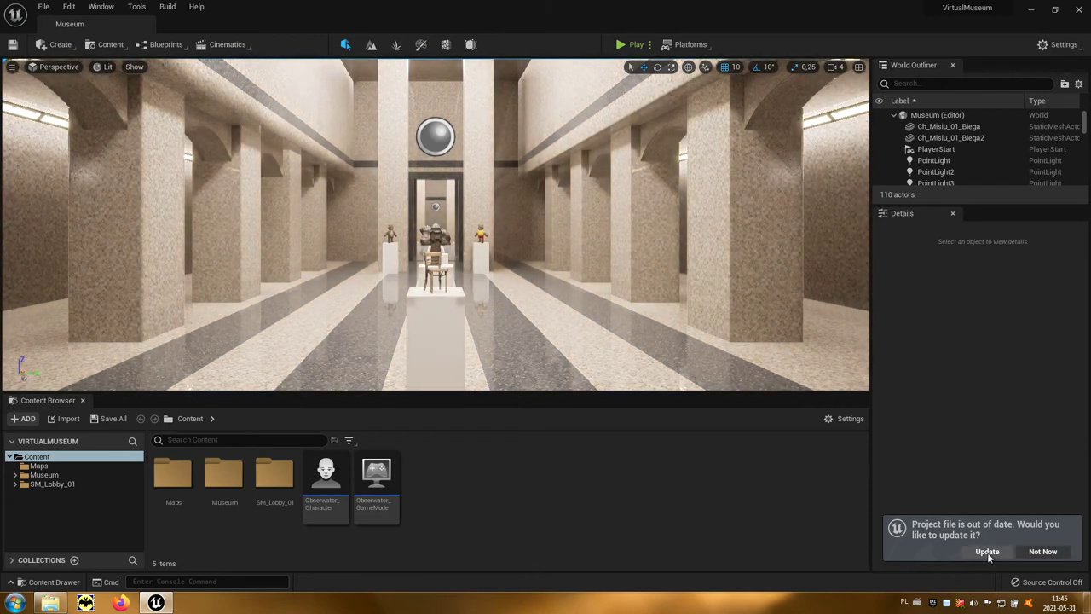
click(988, 553)
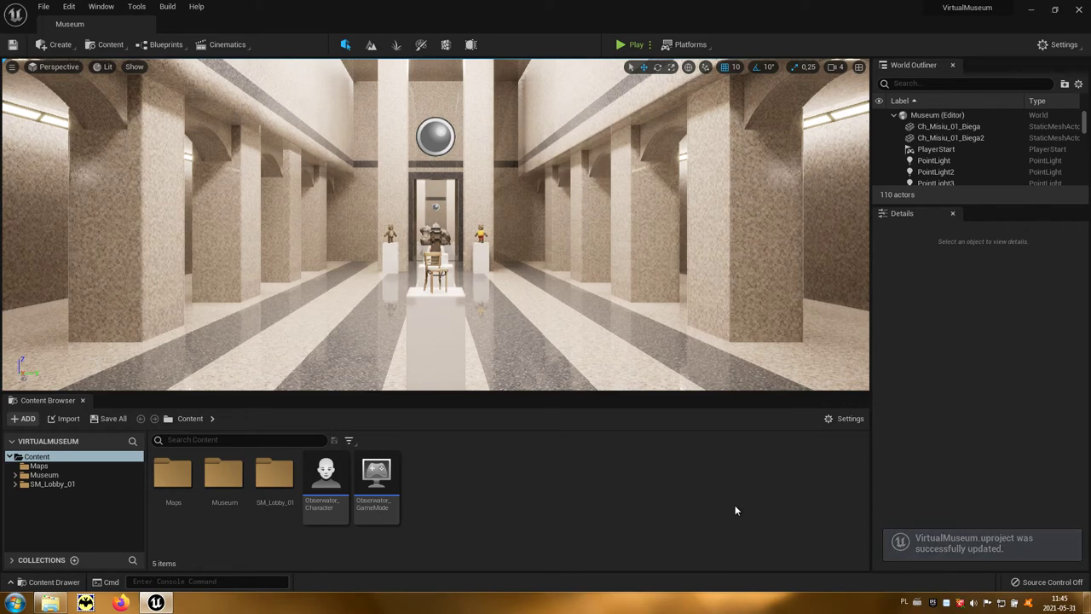
mouse_move(623, 337)
right_down()
mouse_move(597, 358)
mouse_move(563, 357)
right_up()
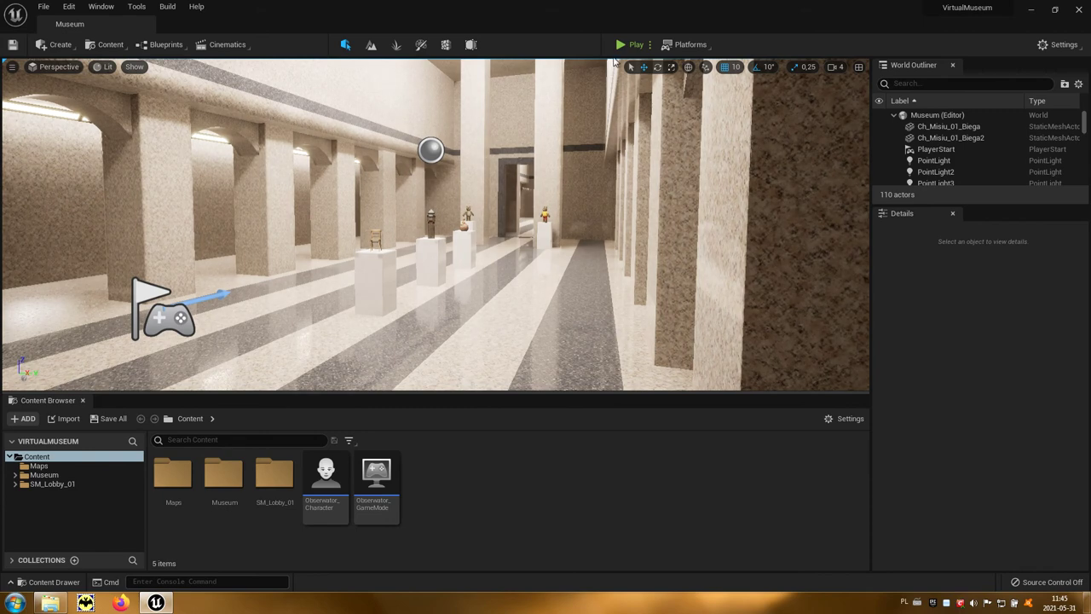
Play the Museum level in the editor, walk forward with W, then stop with Esc
click(629, 45)
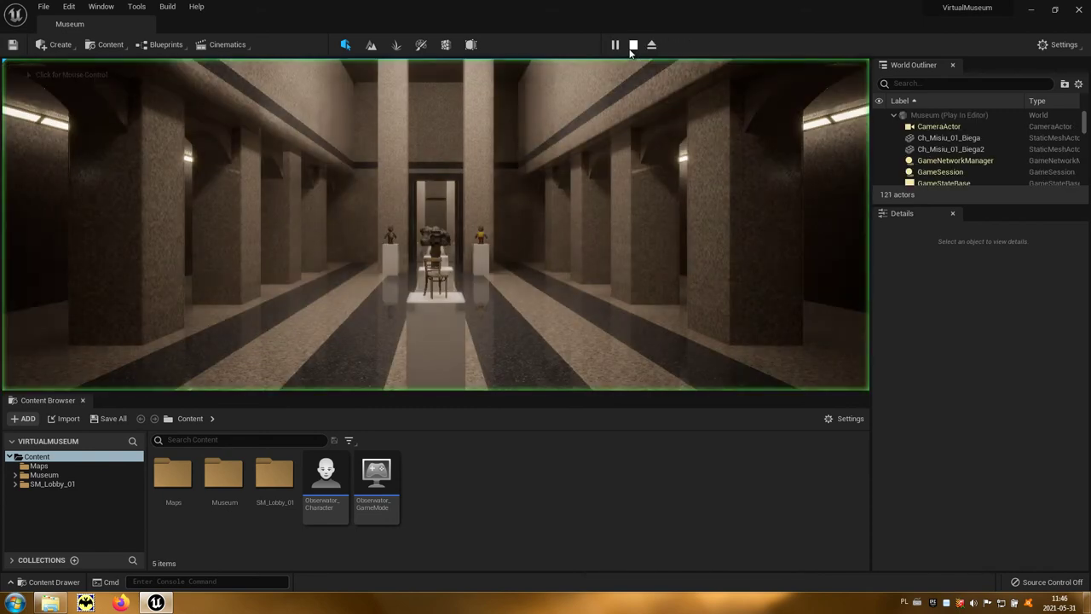
click(567, 237)
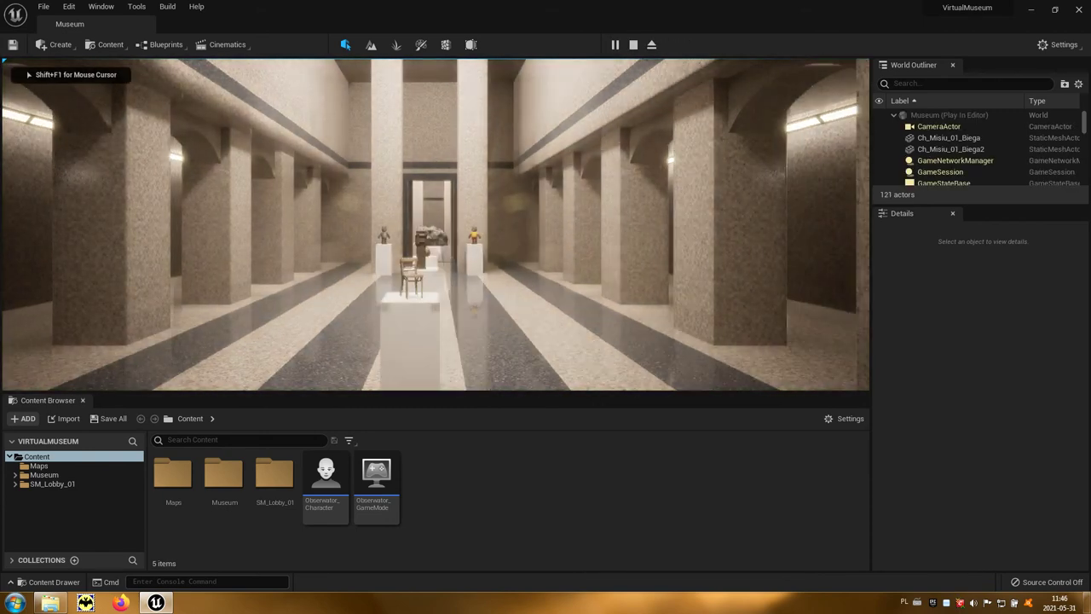
key(w)
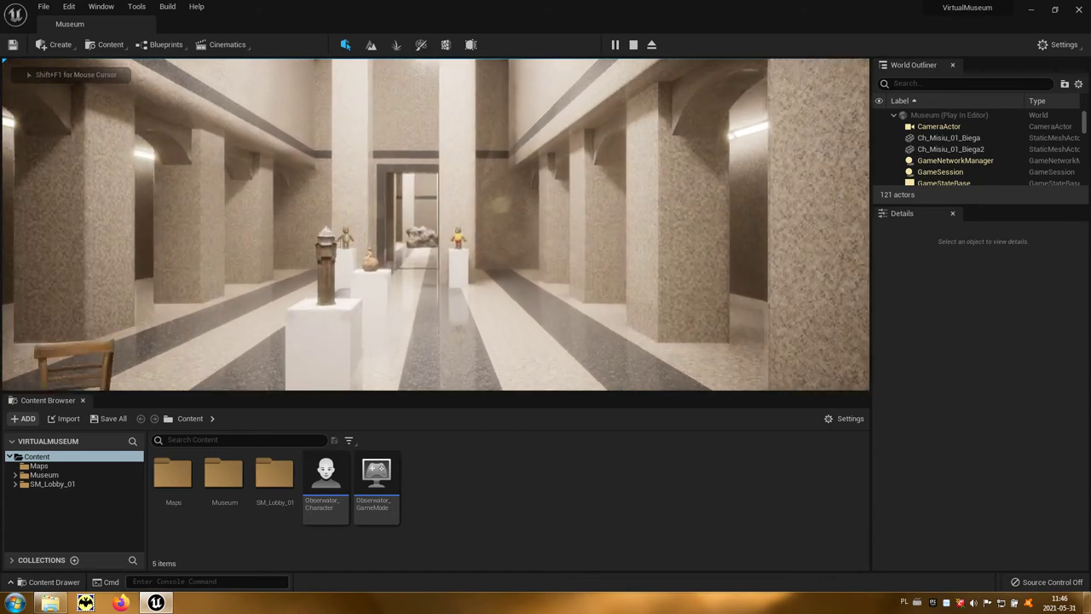
key(w)
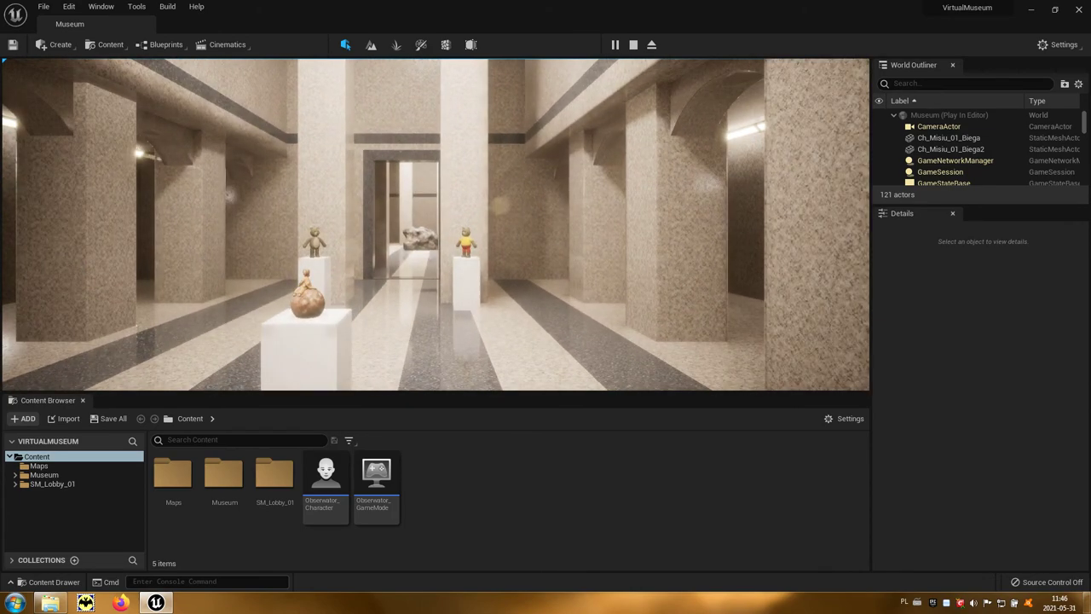
key(Escape)
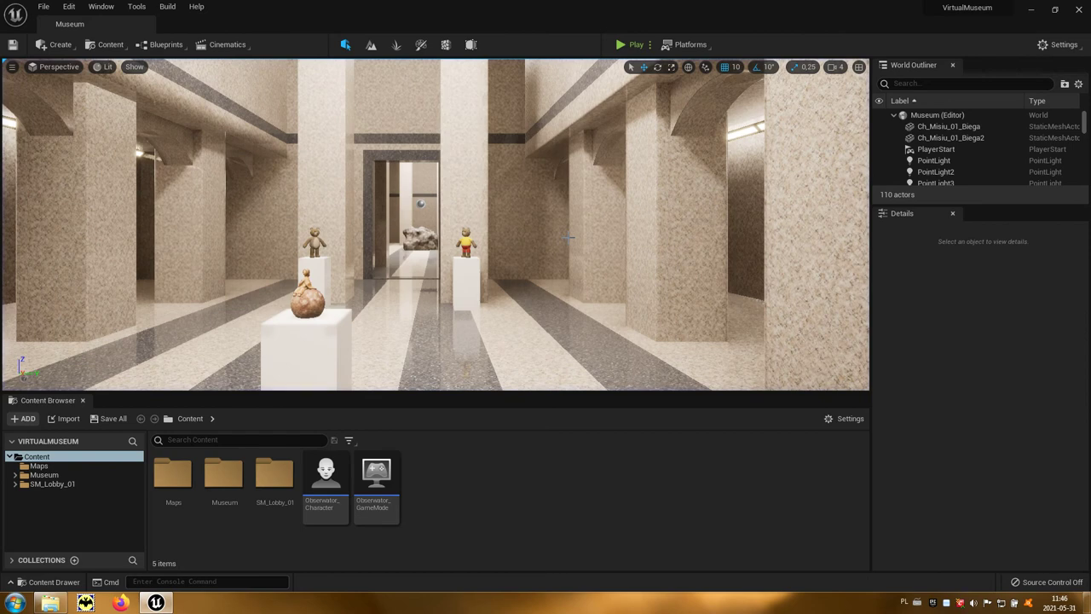
Locate the statue's SM_Ksiaze_01 mesh, inspect it zoomed in a maximized mesh editor, then close it
click(309, 298)
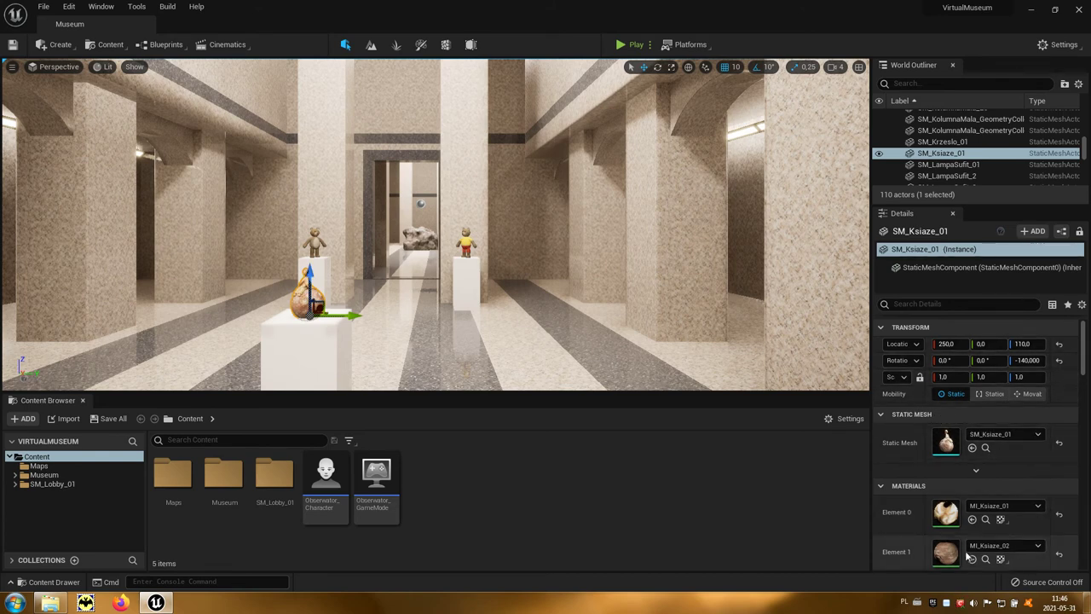
click(985, 449)
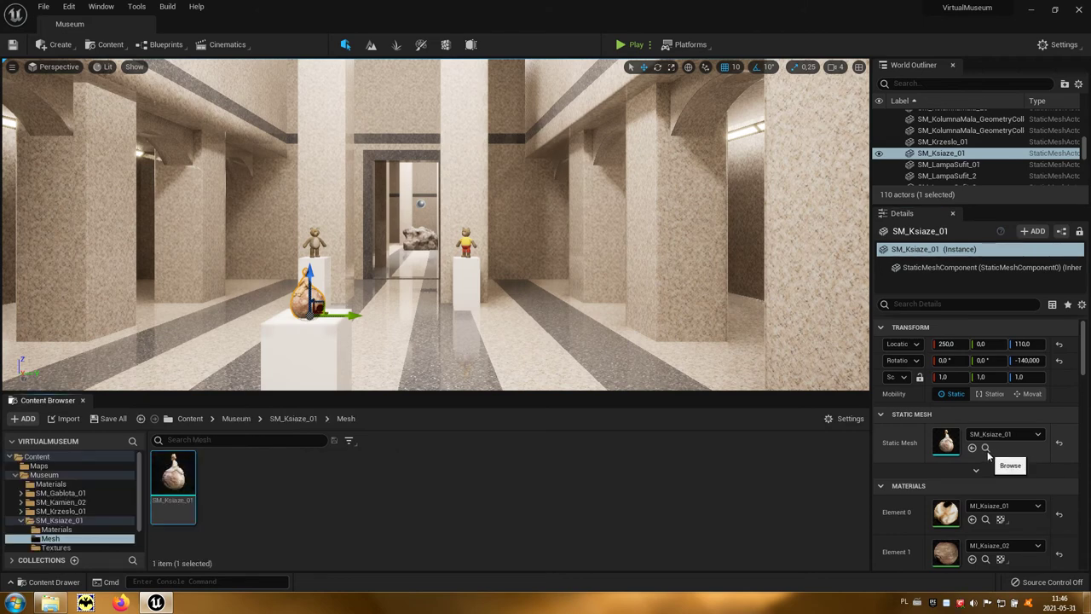
mouse_move(182, 474)
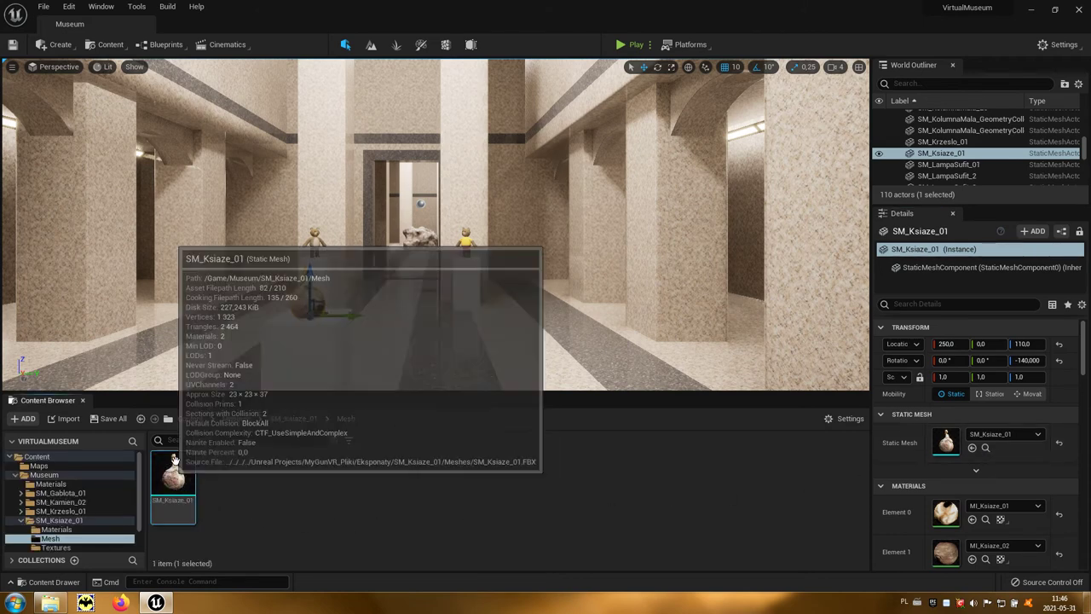
double_click(182, 475)
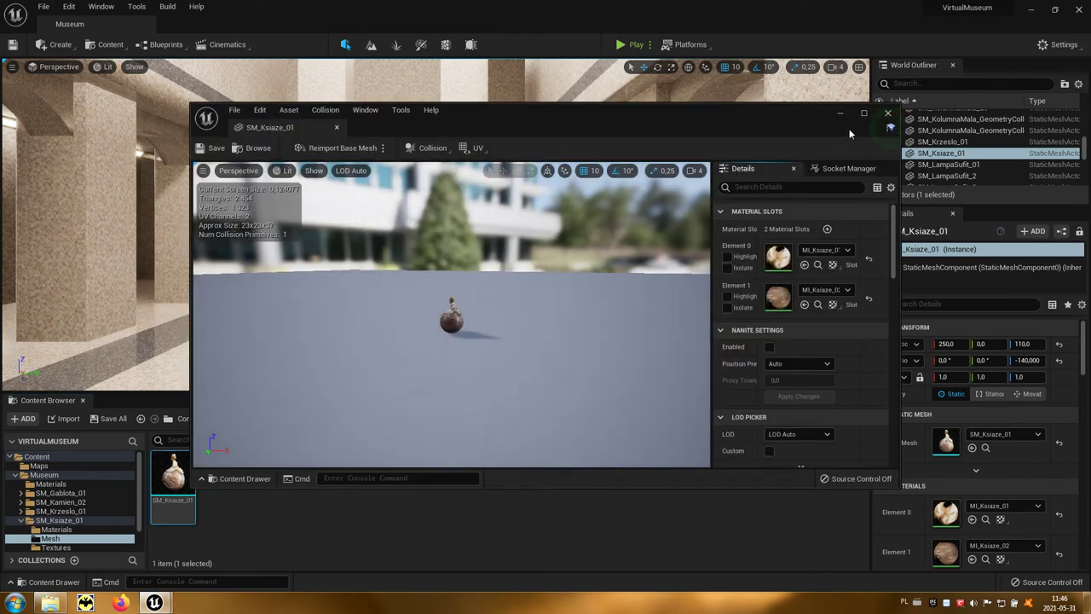
click(863, 113)
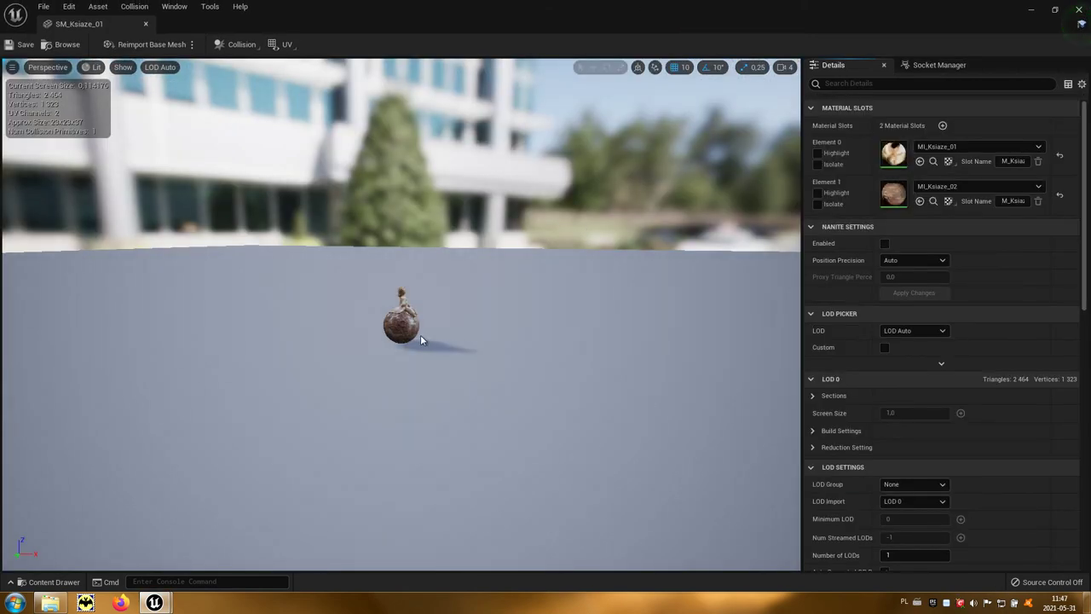
scroll(422, 335, up, 5)
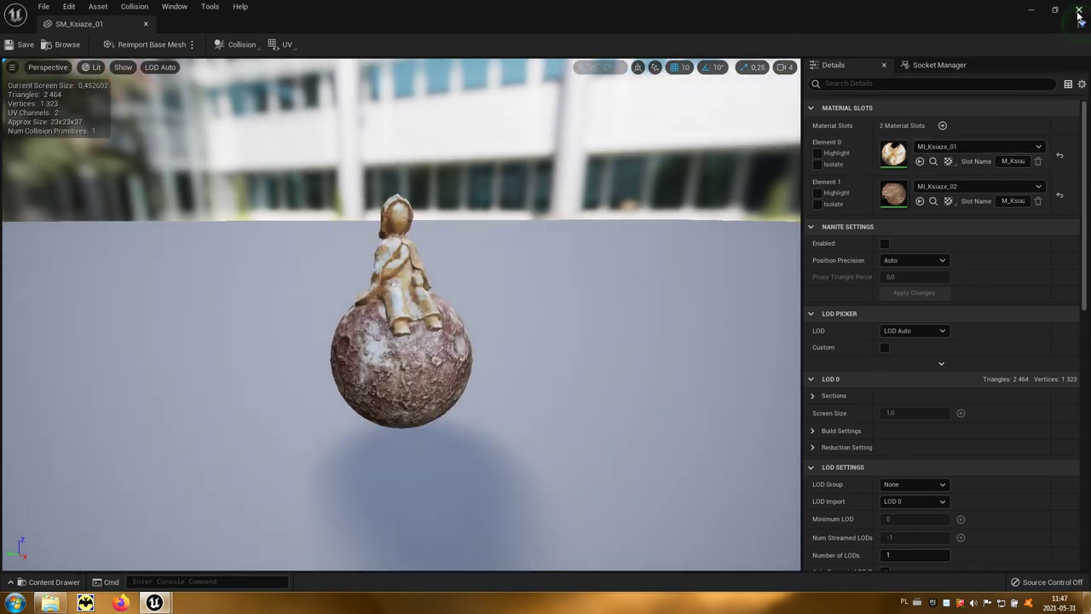
click(1079, 10)
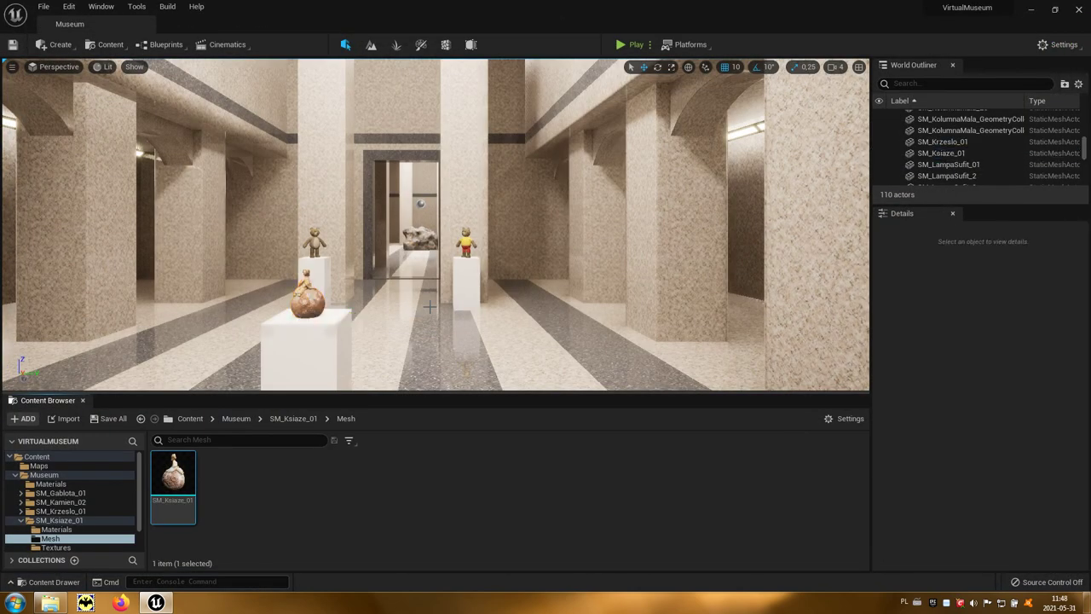
click(165, 45)
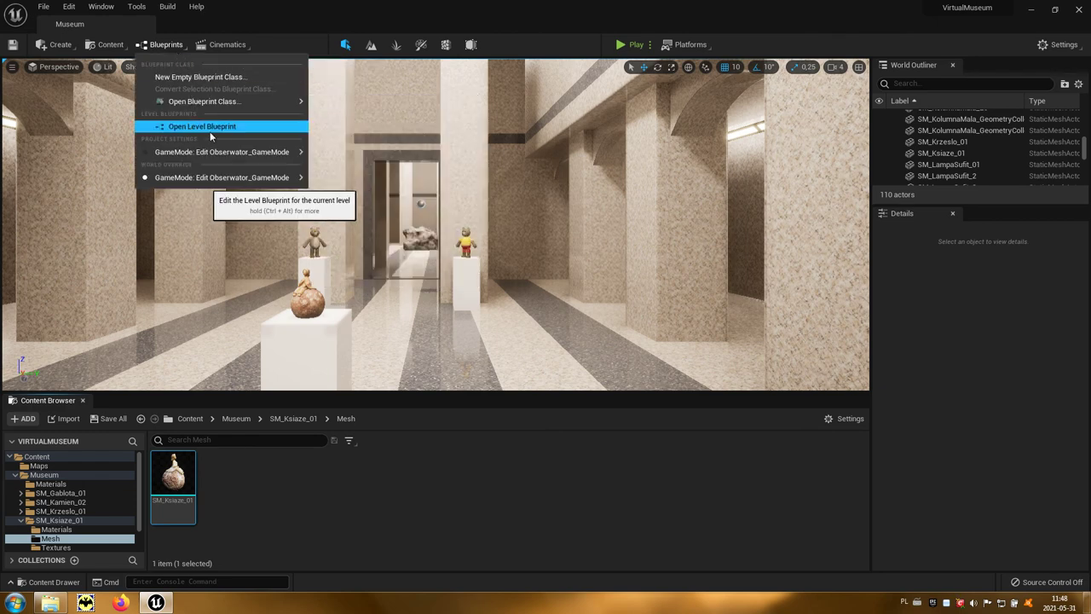
click(246, 127)
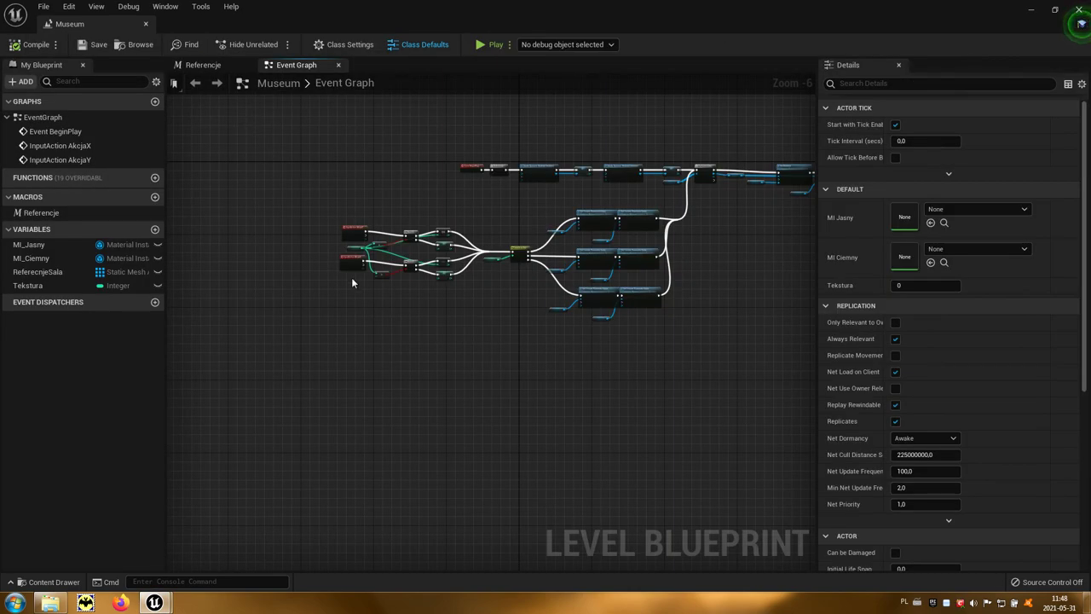
scroll(352, 277, up, 5)
right_drag(593, 353, 413, 502)
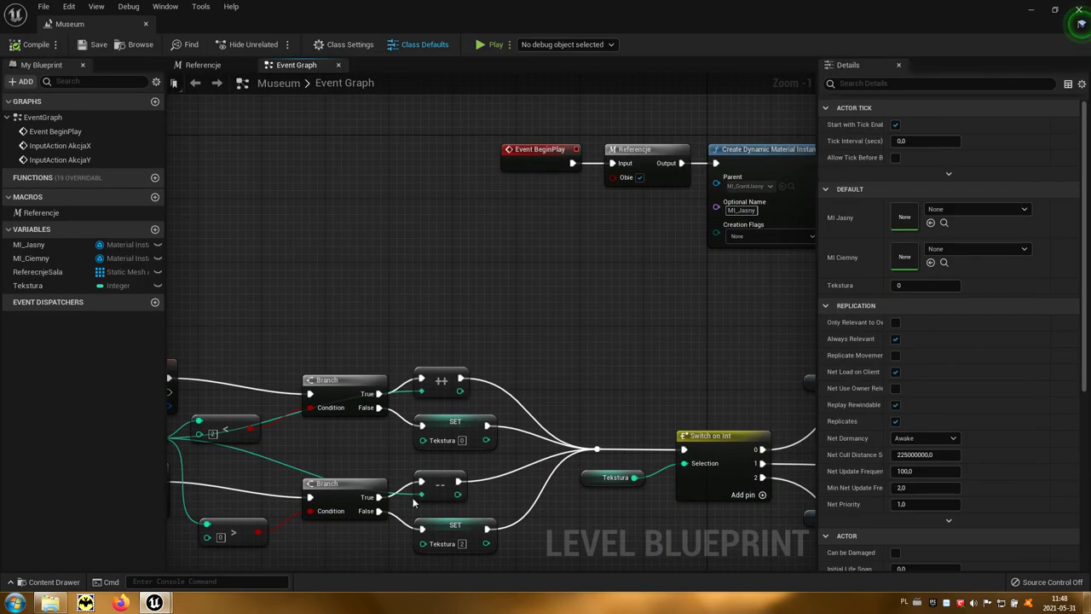
right_drag(537, 177, 356, 210)
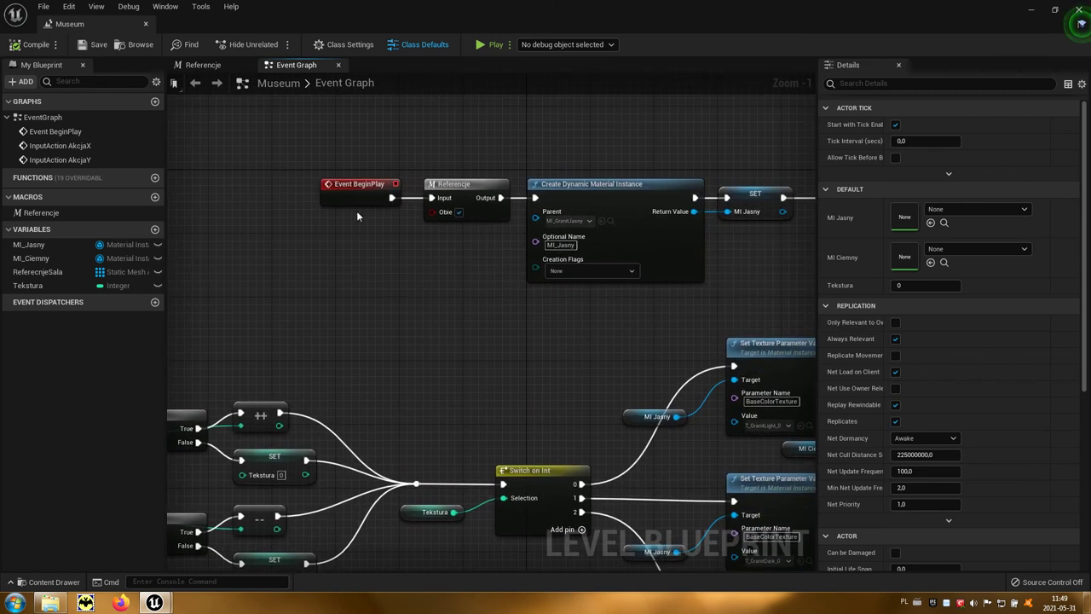
scroll(704, 320, down, 4)
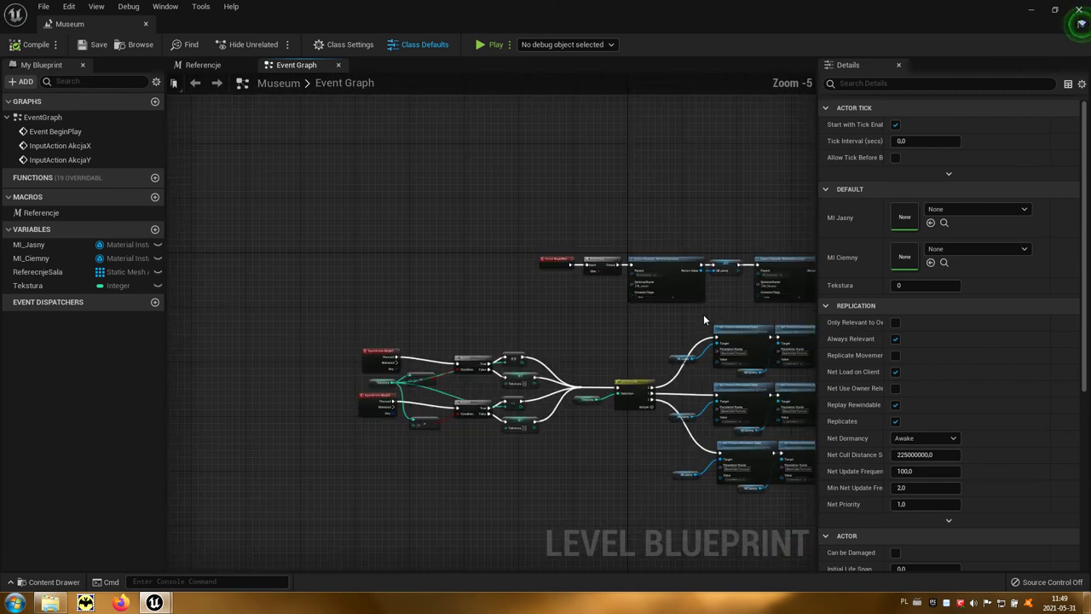
right_drag(704, 319, 471, 435)
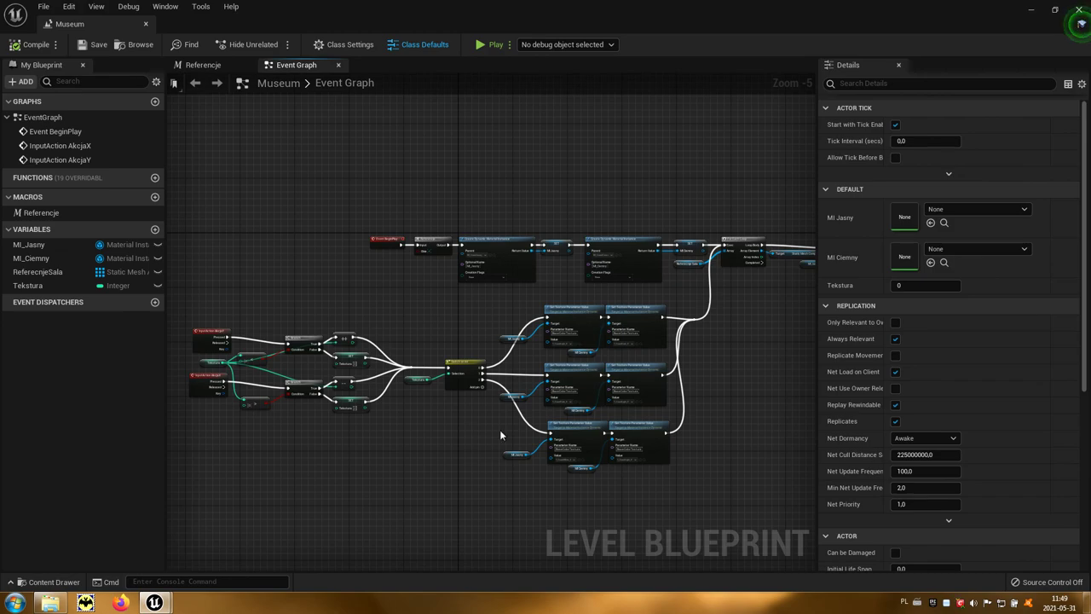
click(1079, 9)
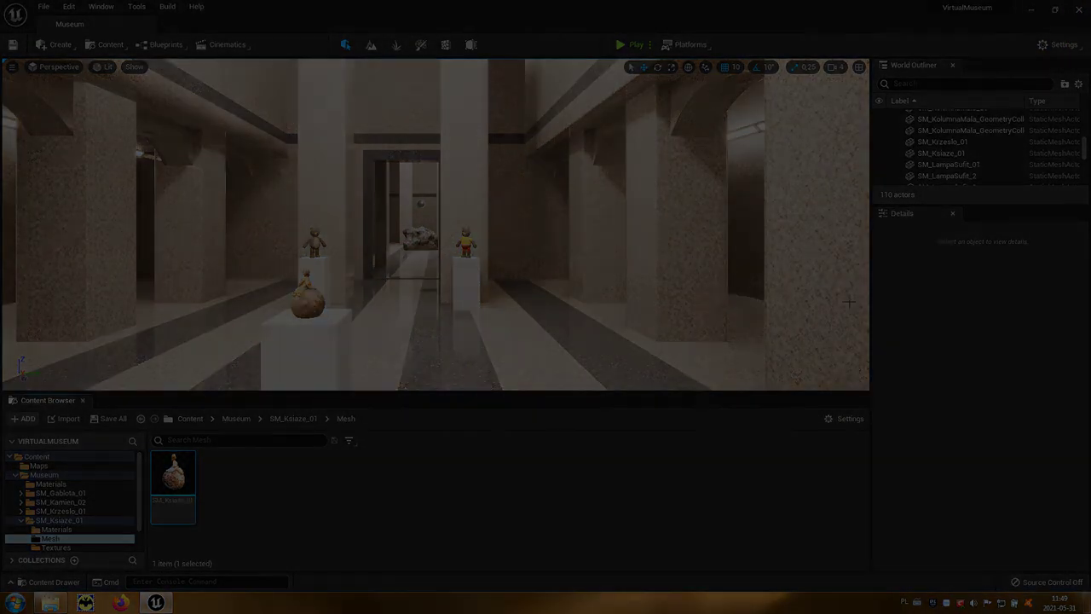